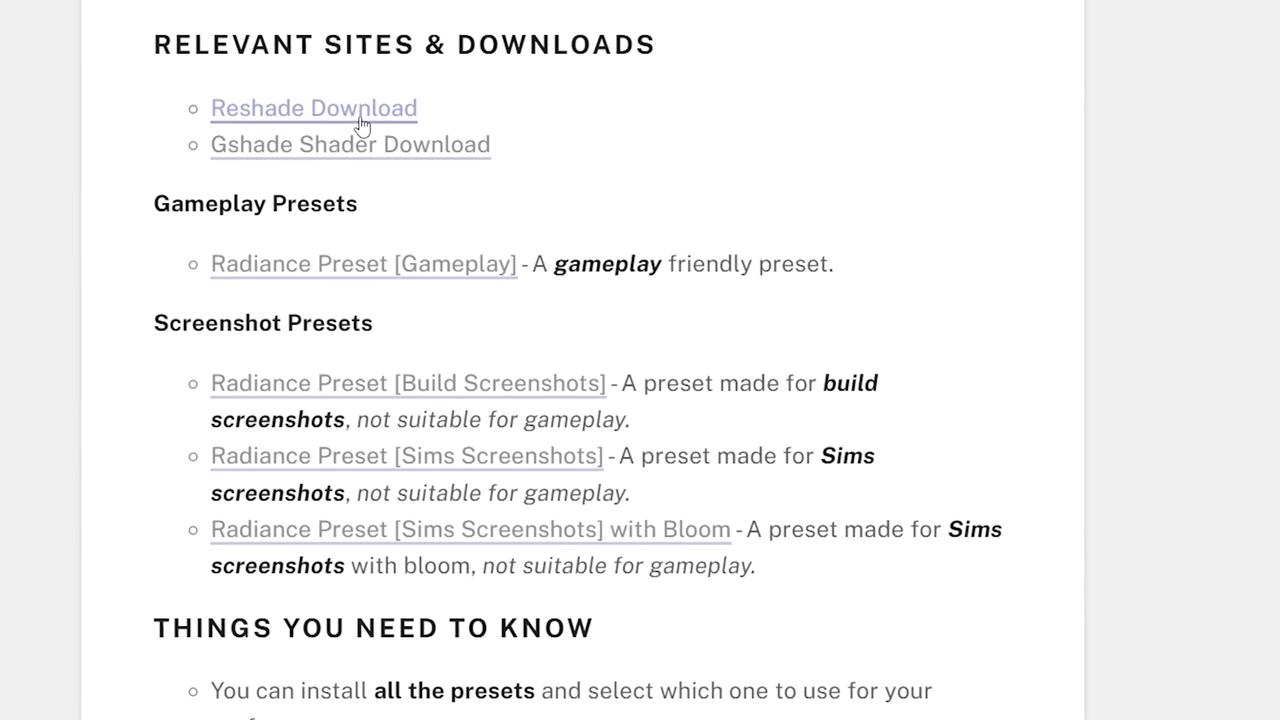
pyautogui.scroll(1, 485, 155)
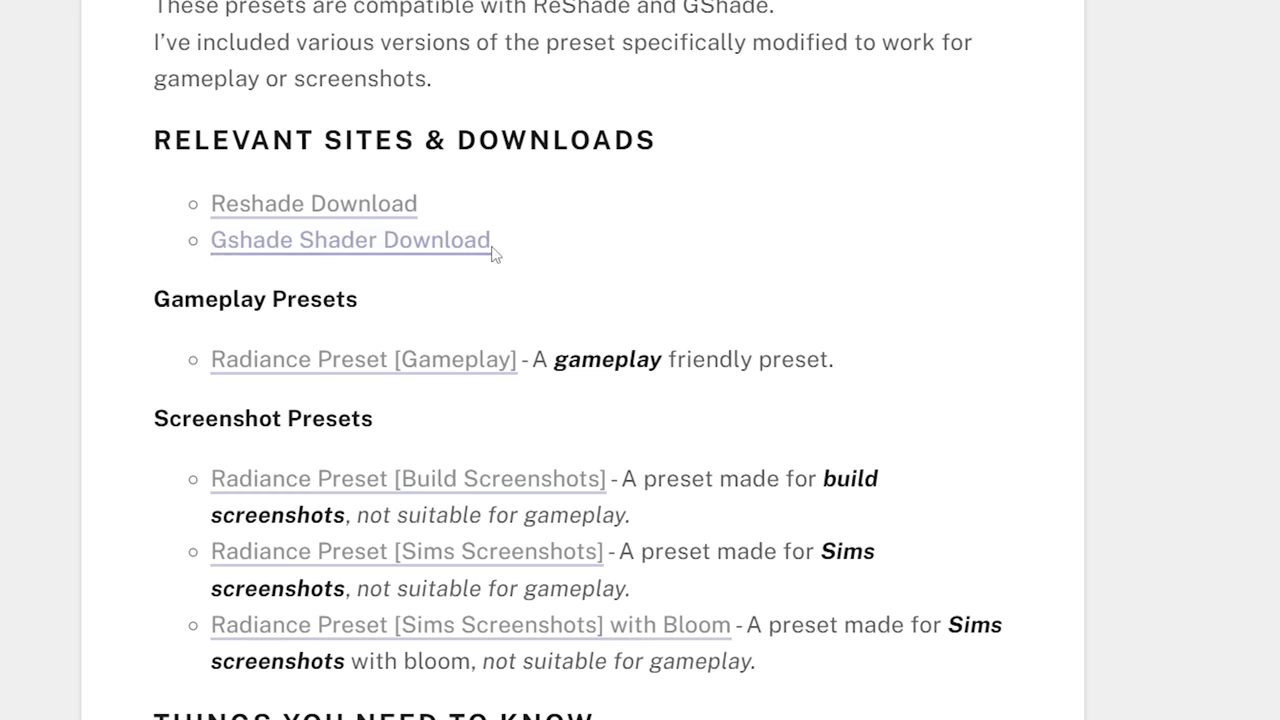
pyautogui.scroll(1, 251, 209)
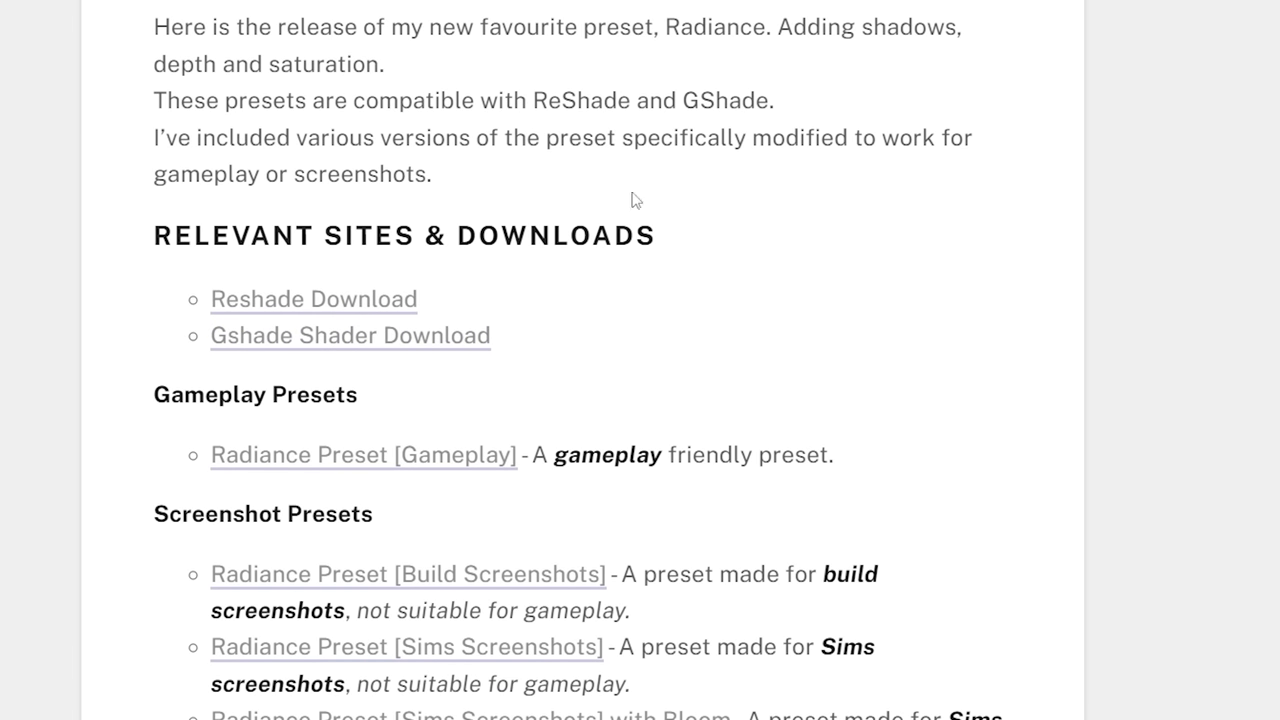
pyautogui.scroll(-1, 491, 217)
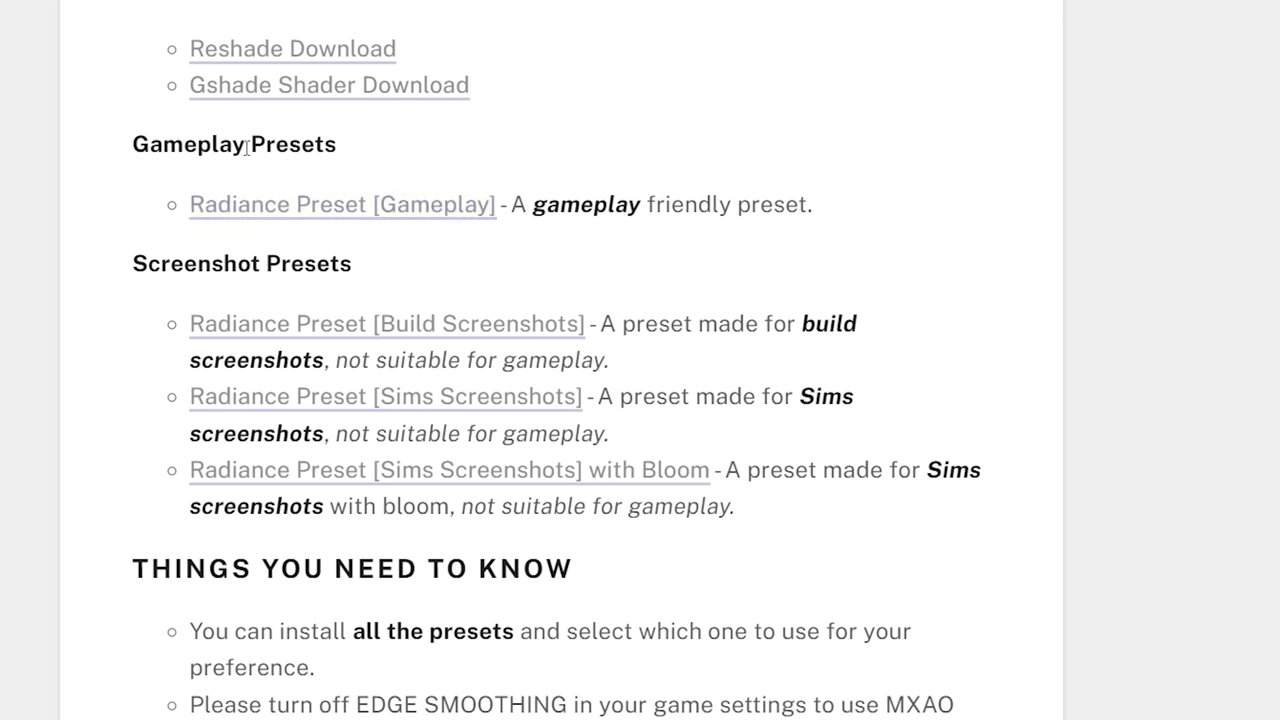
pyautogui.moveTo(529, 204); pyautogui.dragTo(801, 208)
pyautogui.click(720, 229)
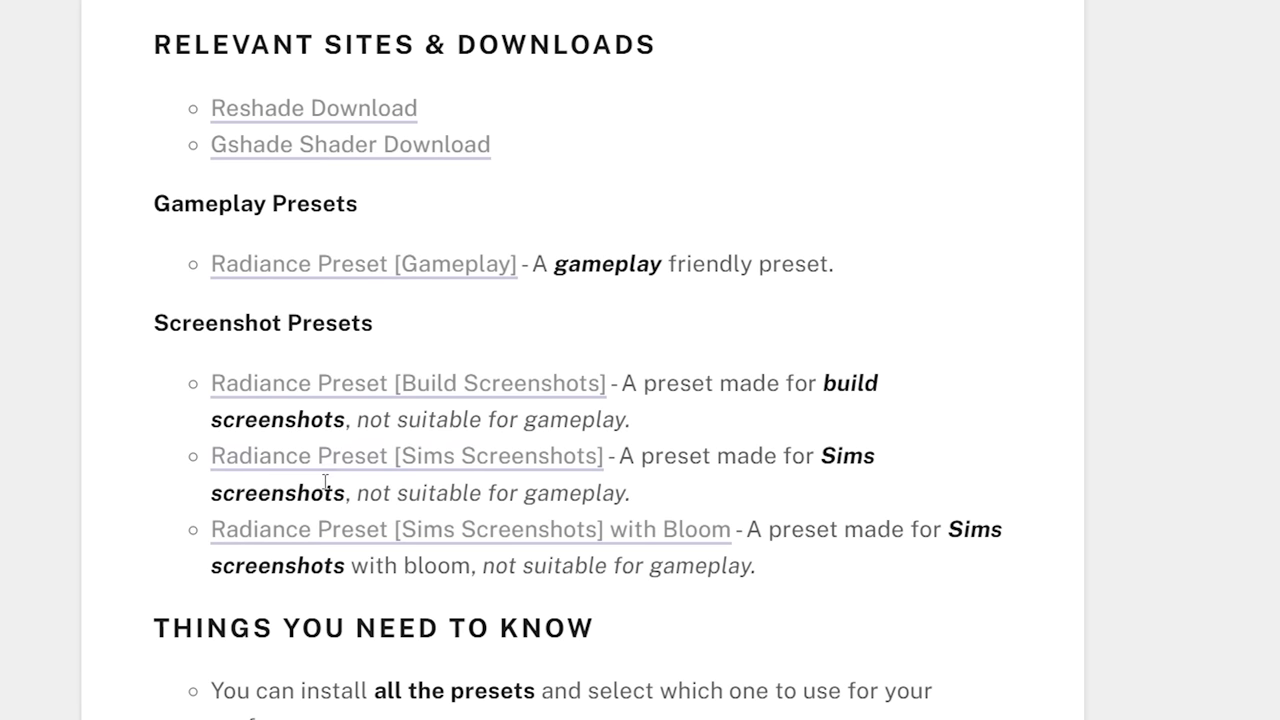
pyautogui.moveTo(296, 491); pyautogui.dragTo(584, 491)
pyautogui.click(607, 487)
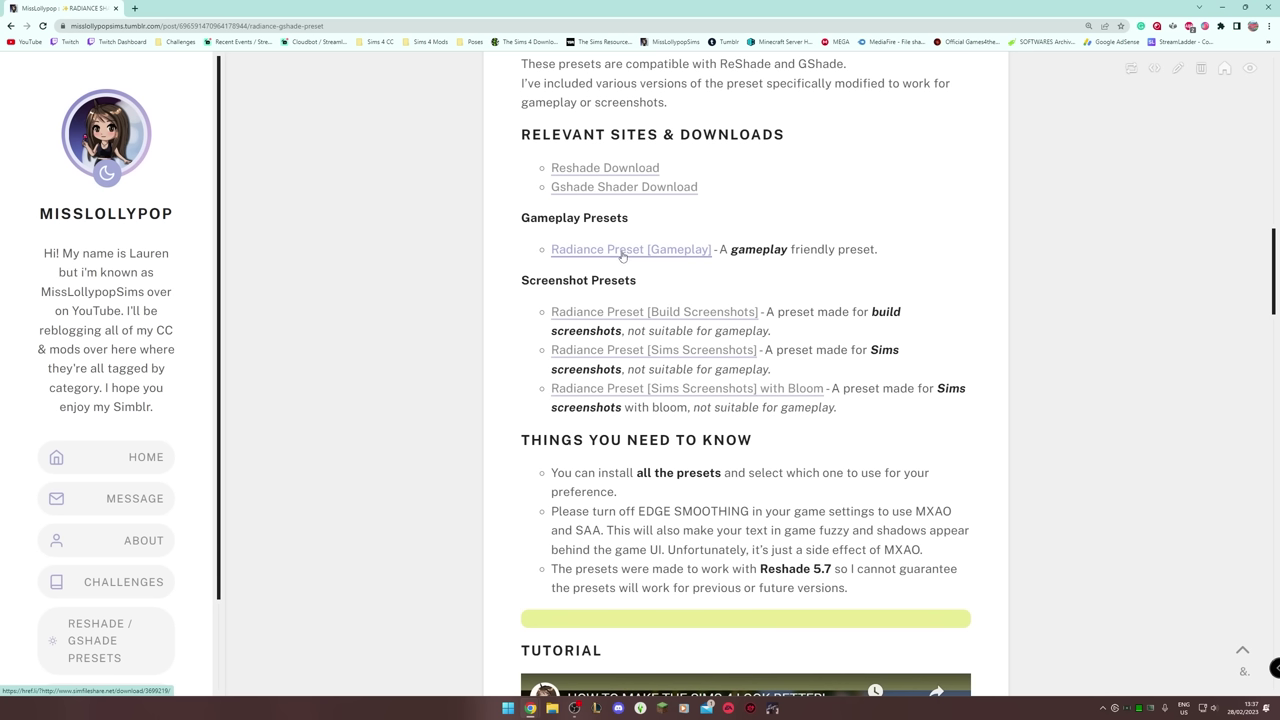
# Step: Open the Radiance Preset [Gameplay] link in a new tab, download the .ini and keep it
pyautogui.rightClick(678, 254)
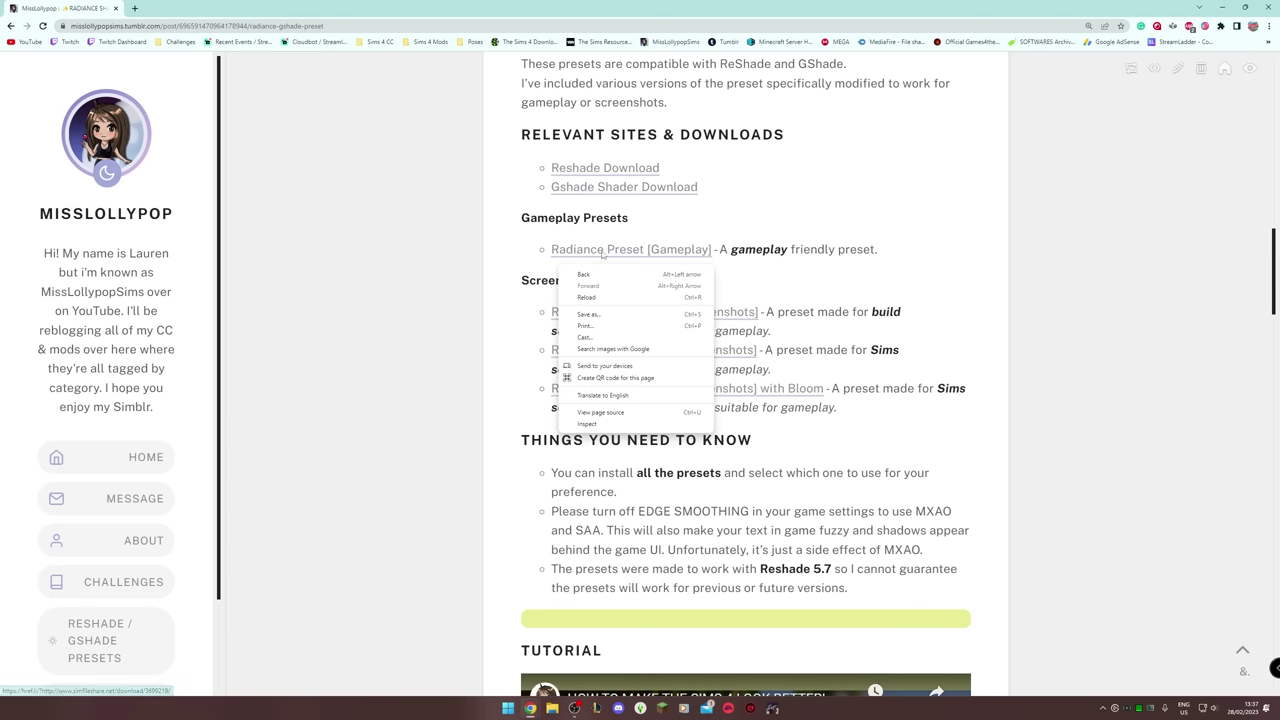
pyautogui.rightClick(604, 251)
pyautogui.click(650, 258)
pyautogui.click(152, 8)
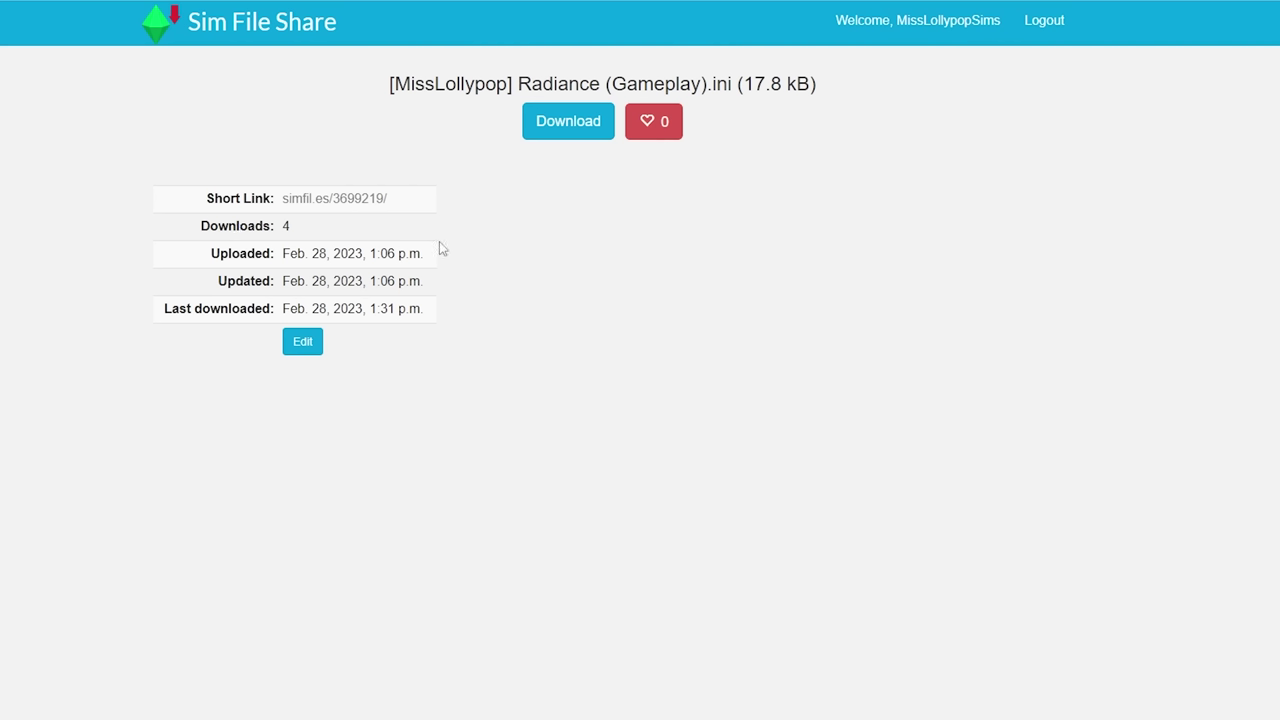
pyautogui.click(574, 128)
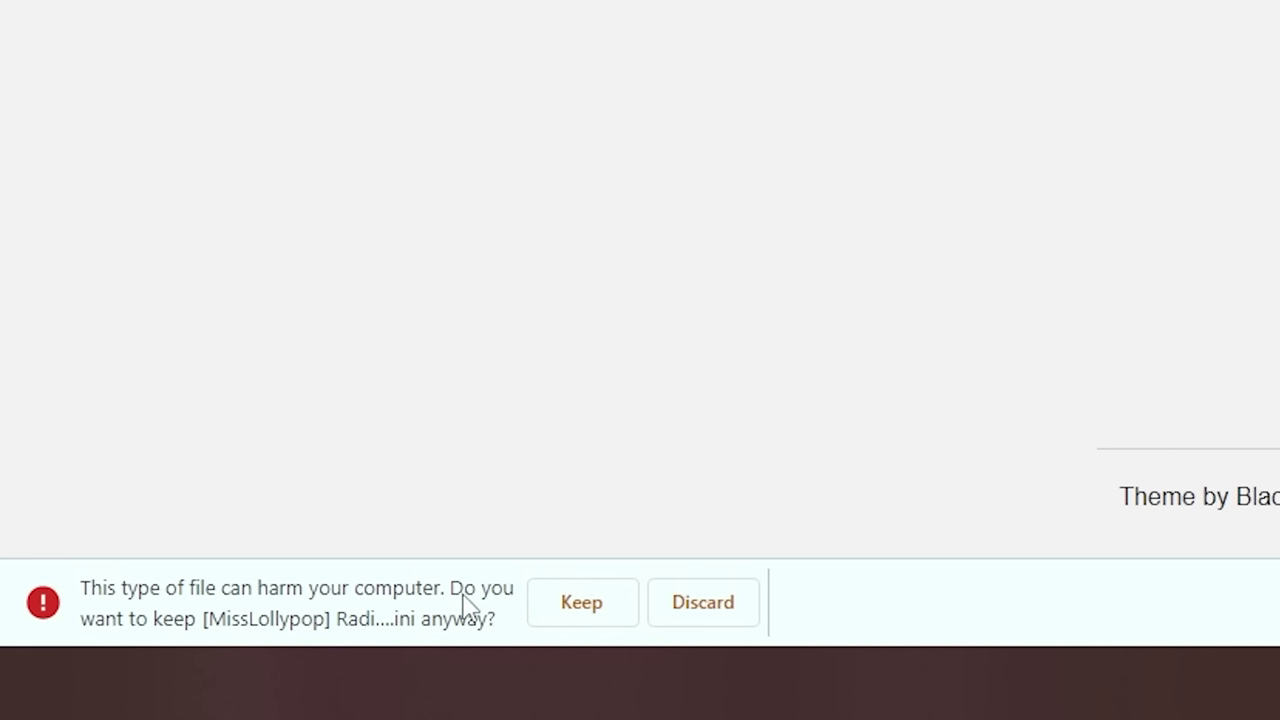
pyautogui.click(581, 602)
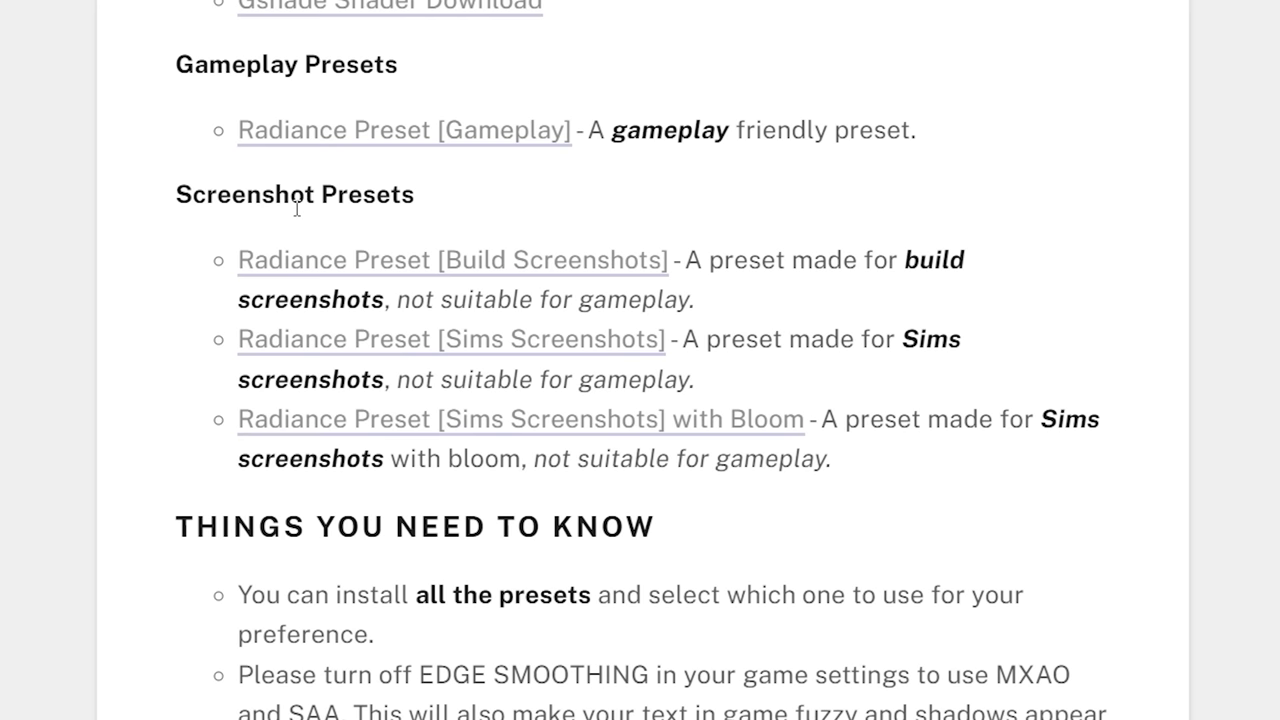
# Step: Open the Build Screenshots, Sims Screenshots and with Bloom preset links in new tabs
pyautogui.rightClick(431, 266)
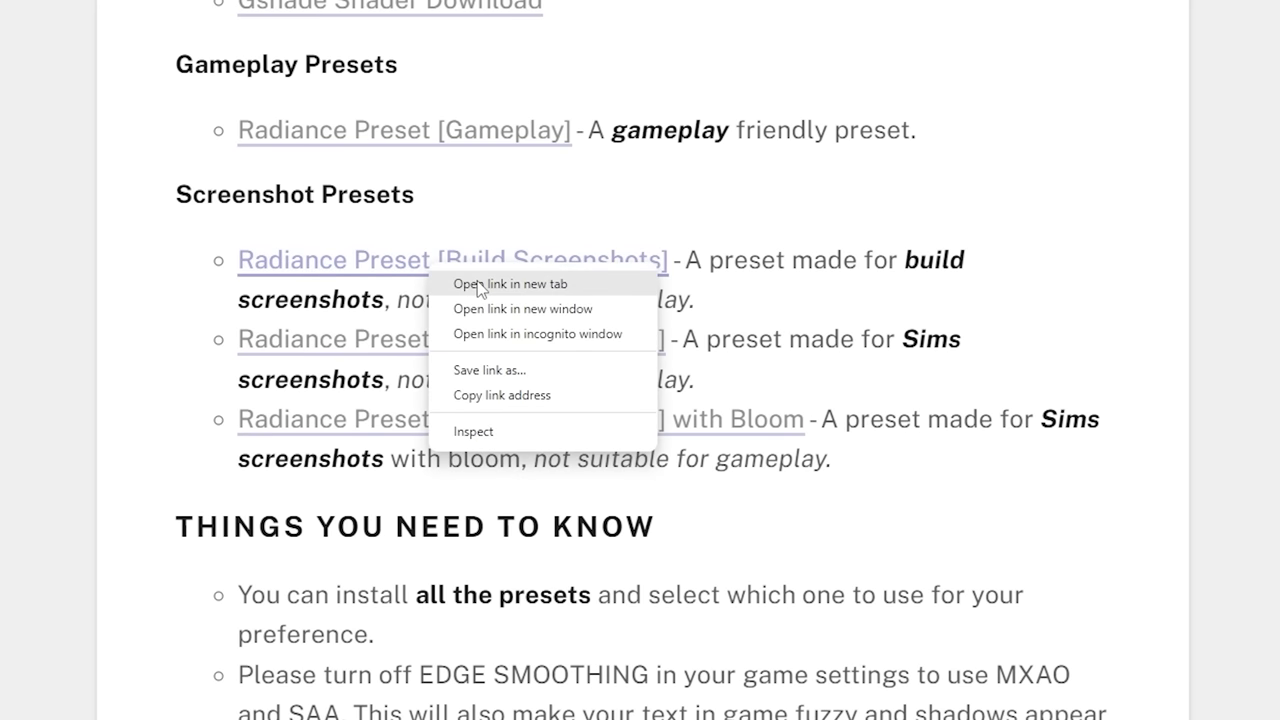
pyautogui.click(462, 284)
pyautogui.rightClick(474, 349)
pyautogui.click(500, 363)
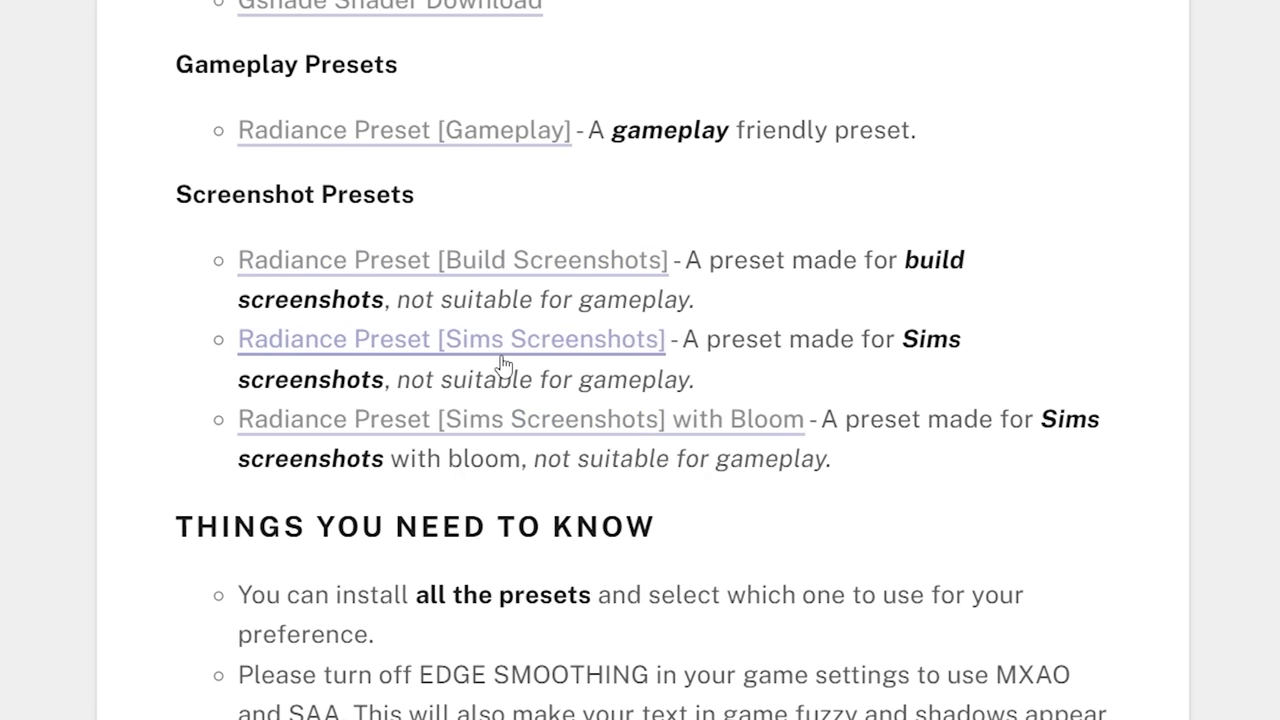
pyautogui.rightClick(529, 437)
pyautogui.click(580, 451)
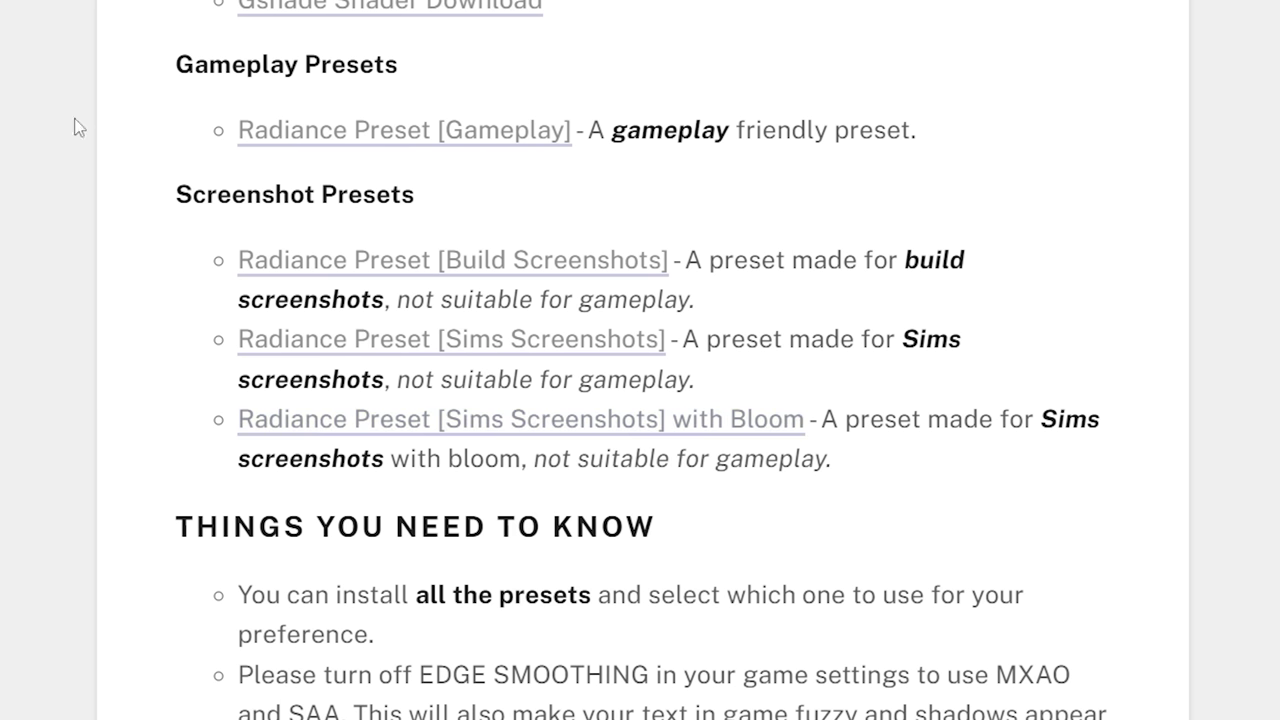
# Step: Download and keep the Build Screenshots, Sims Screenshots and with Bloom .ini files, then minimize Chrome
pyautogui.hotkey('ctrl', 'Tab')
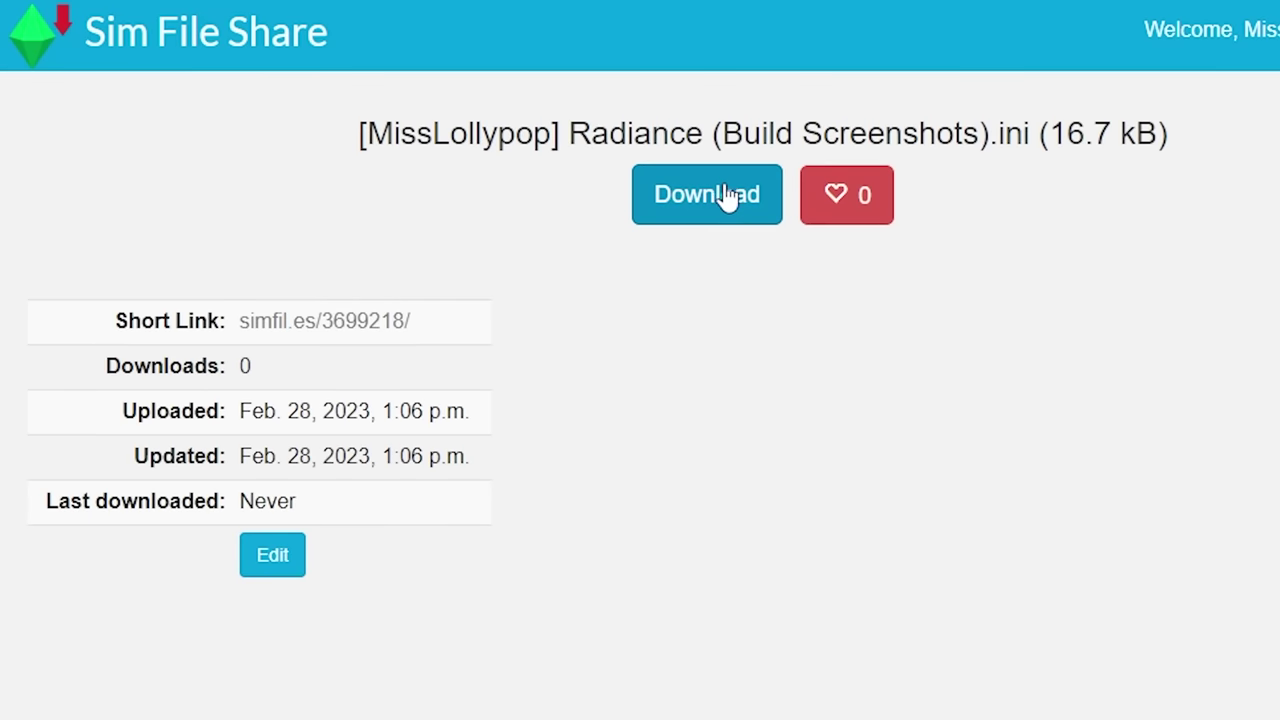
pyautogui.click(723, 194)
pyautogui.click(512, 618)
pyautogui.hotkey('ctrl', 'Tab')
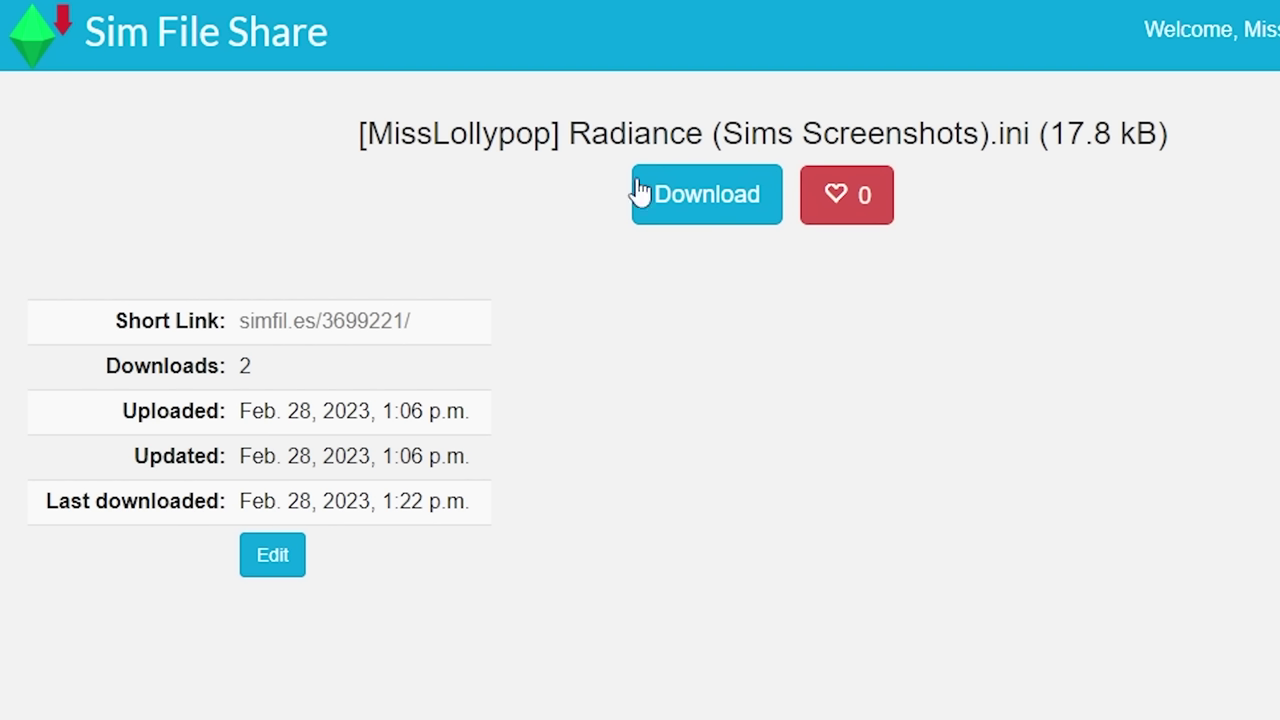
pyautogui.click(642, 194)
pyautogui.click(517, 616)
pyautogui.hotkey('ctrl', 'Tab')
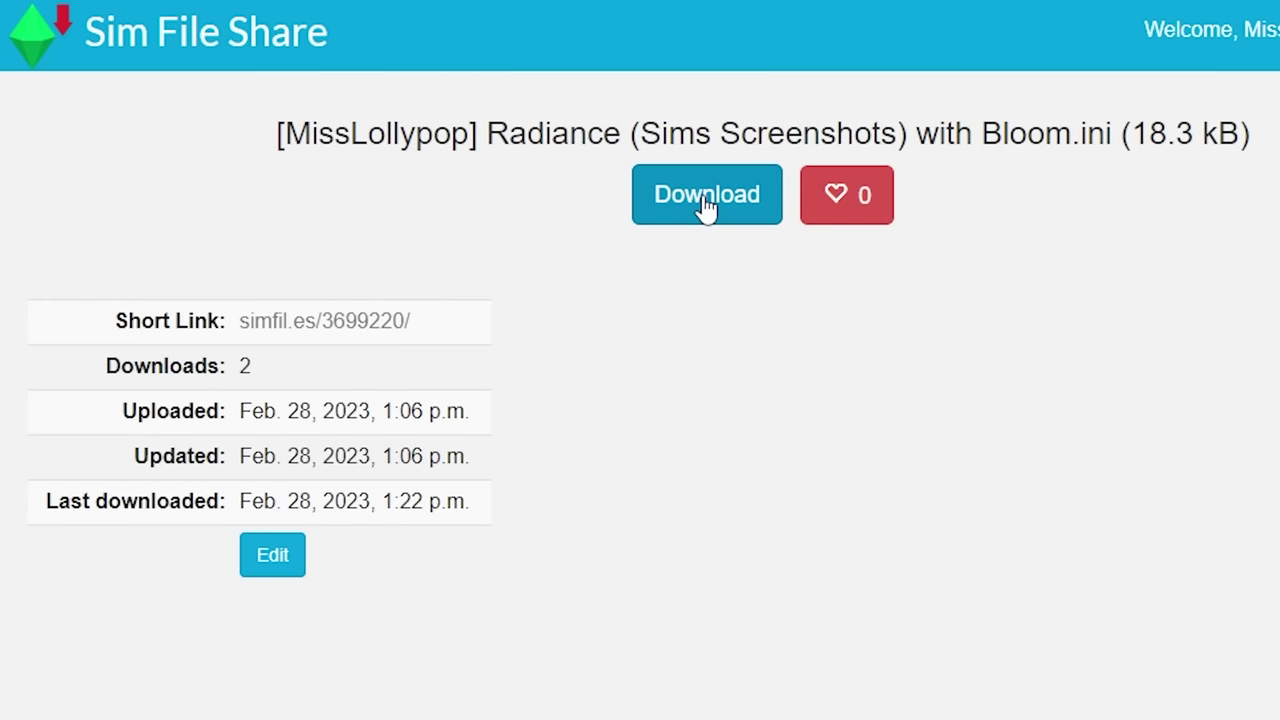
pyautogui.click(707, 200)
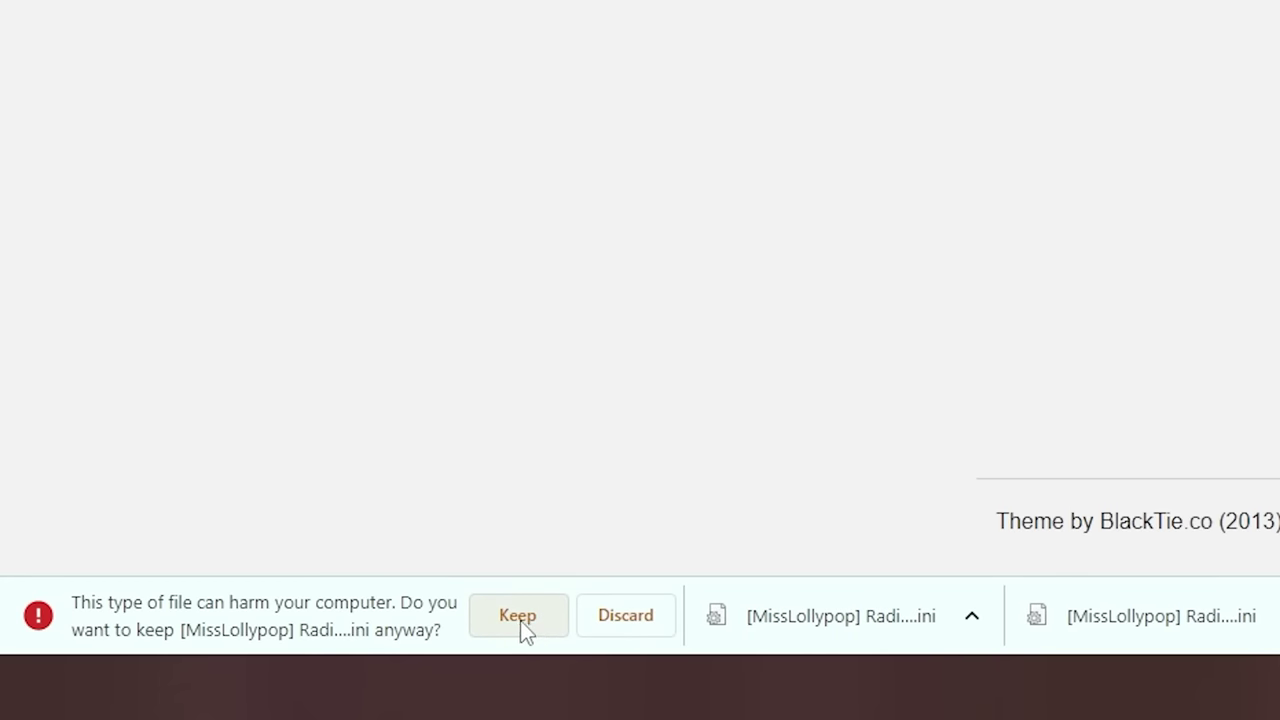
pyautogui.click(517, 618)
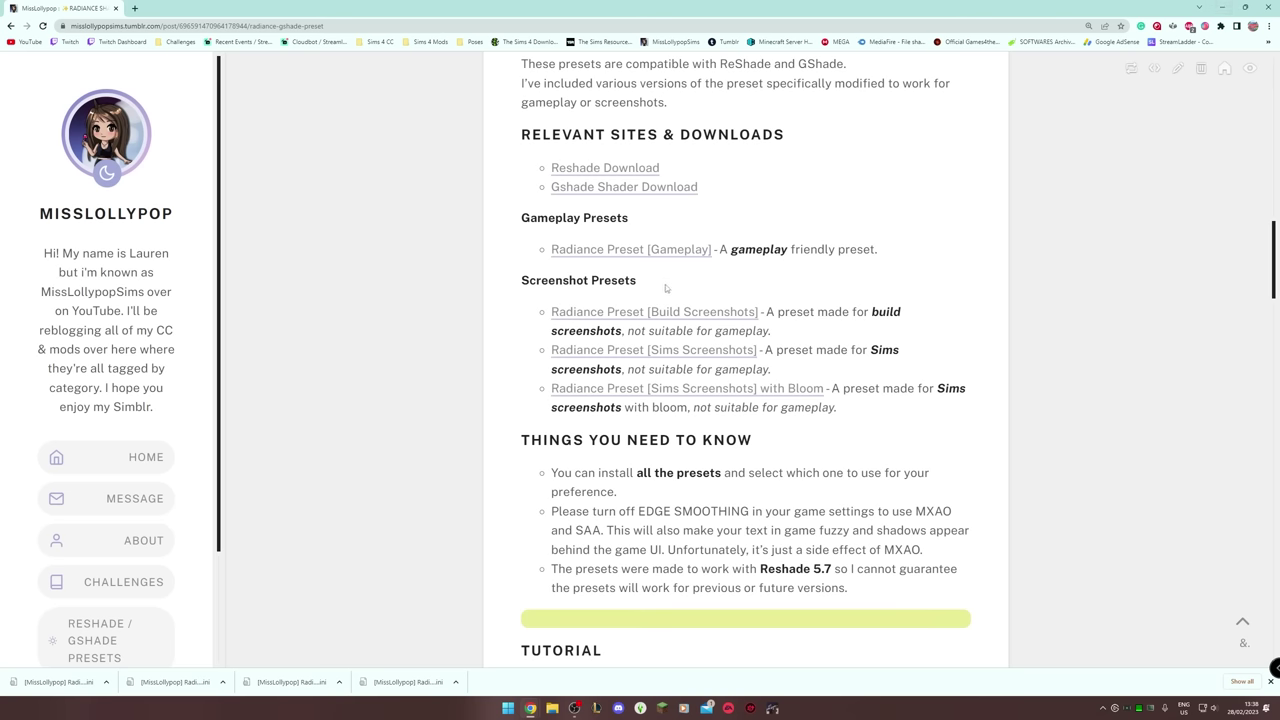
pyautogui.click(1220, 7)
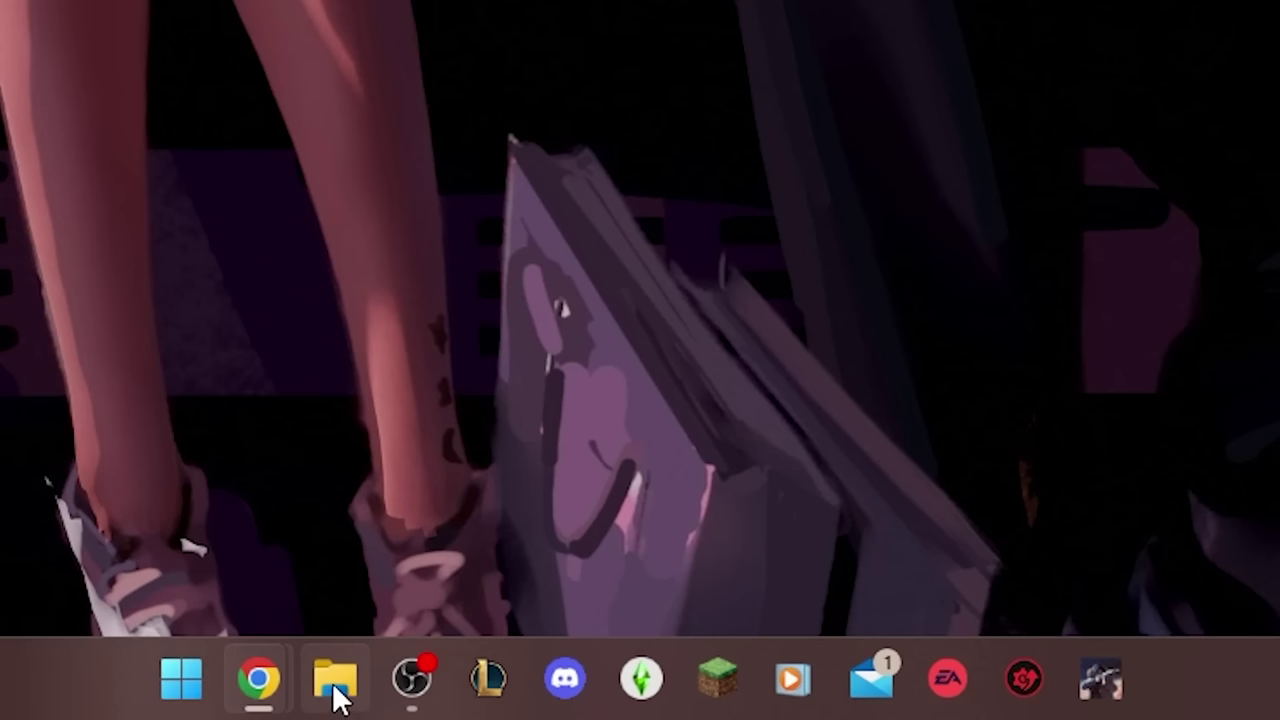
# Step: Drag the four Radiance .ini presets from the Downloads folder onto the desktop
pyautogui.click(338, 680)
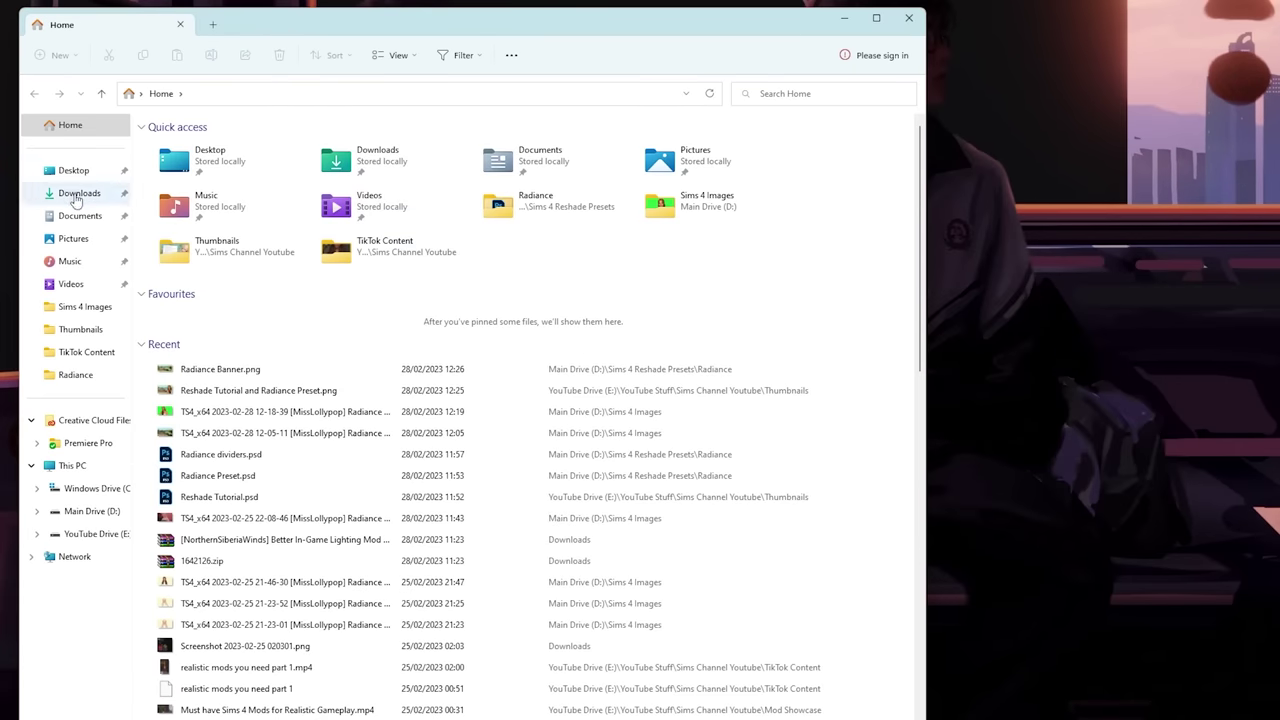
pyautogui.click(74, 193)
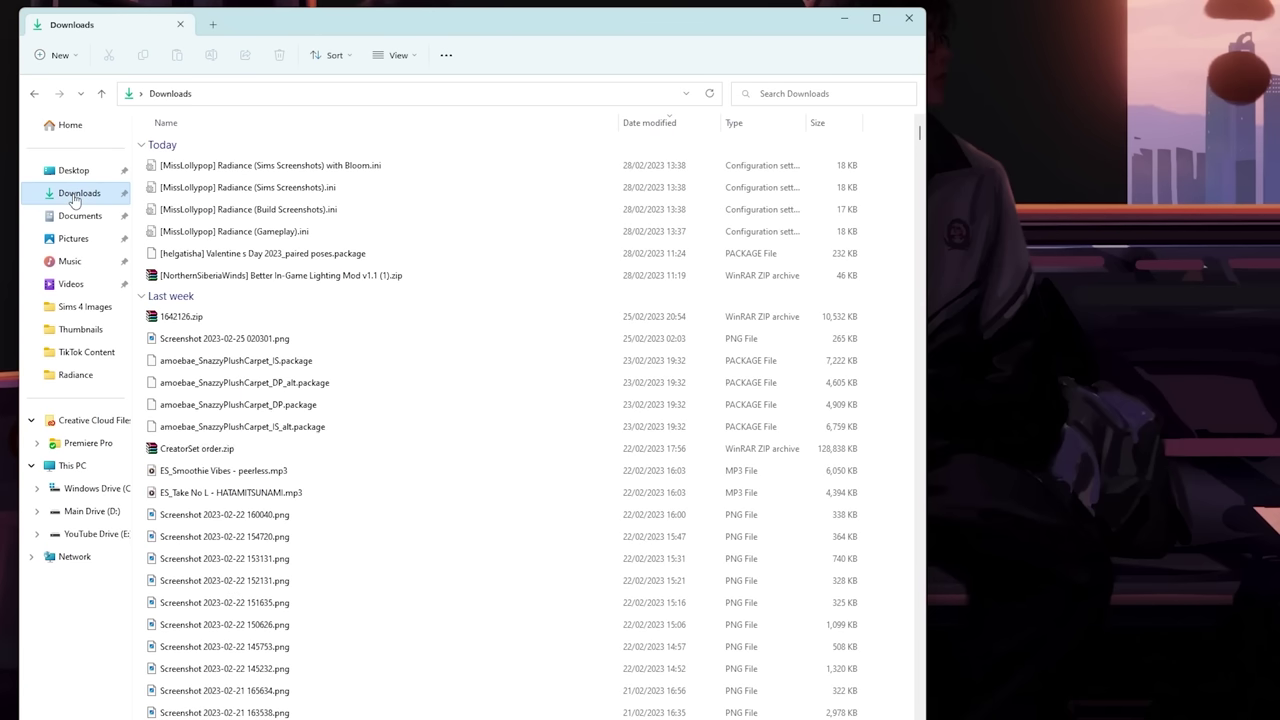
pyautogui.click(250, 168)
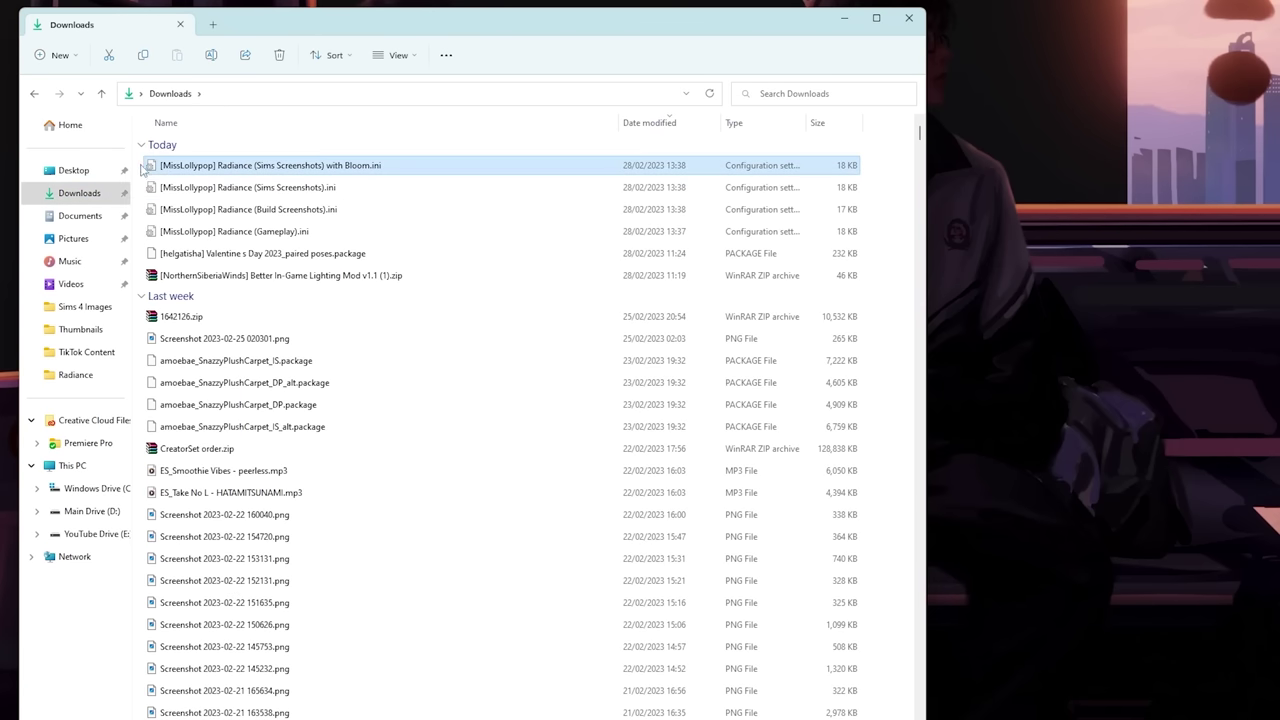
pyautogui.moveTo(142, 170); pyautogui.dragTo(145, 231)
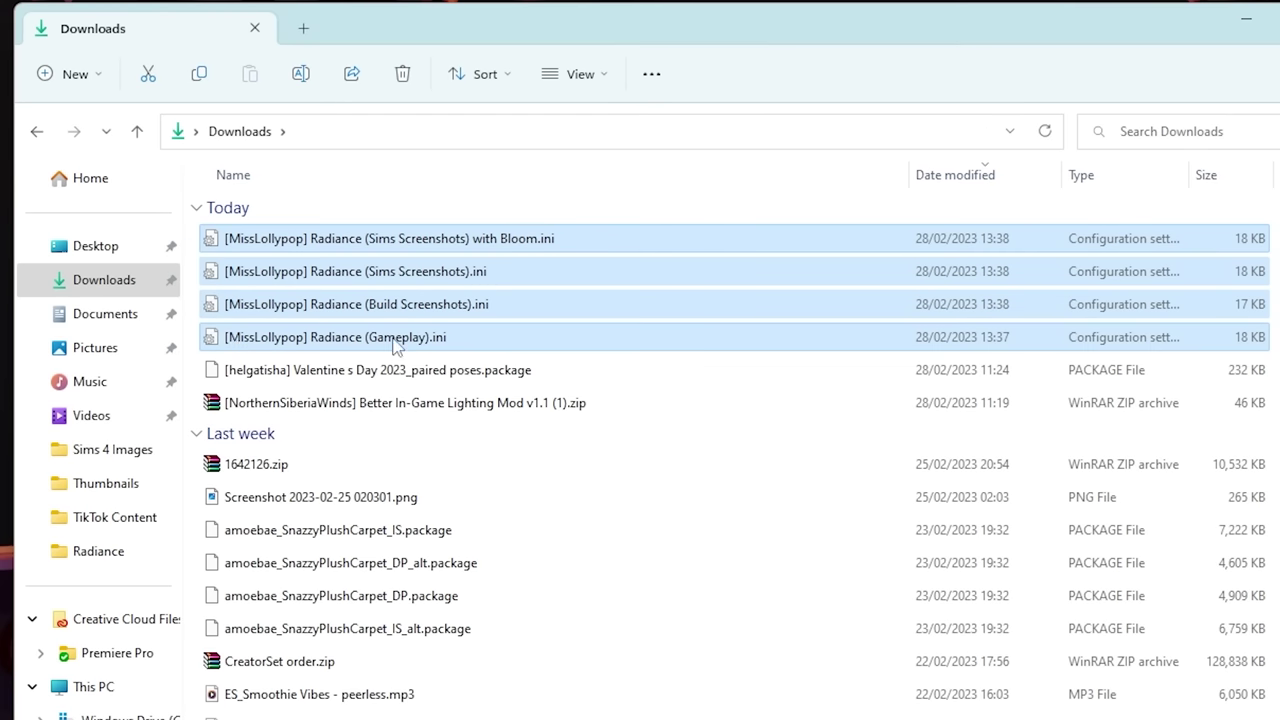
pyautogui.moveTo(397, 345); pyautogui.dragTo(1279, 624)
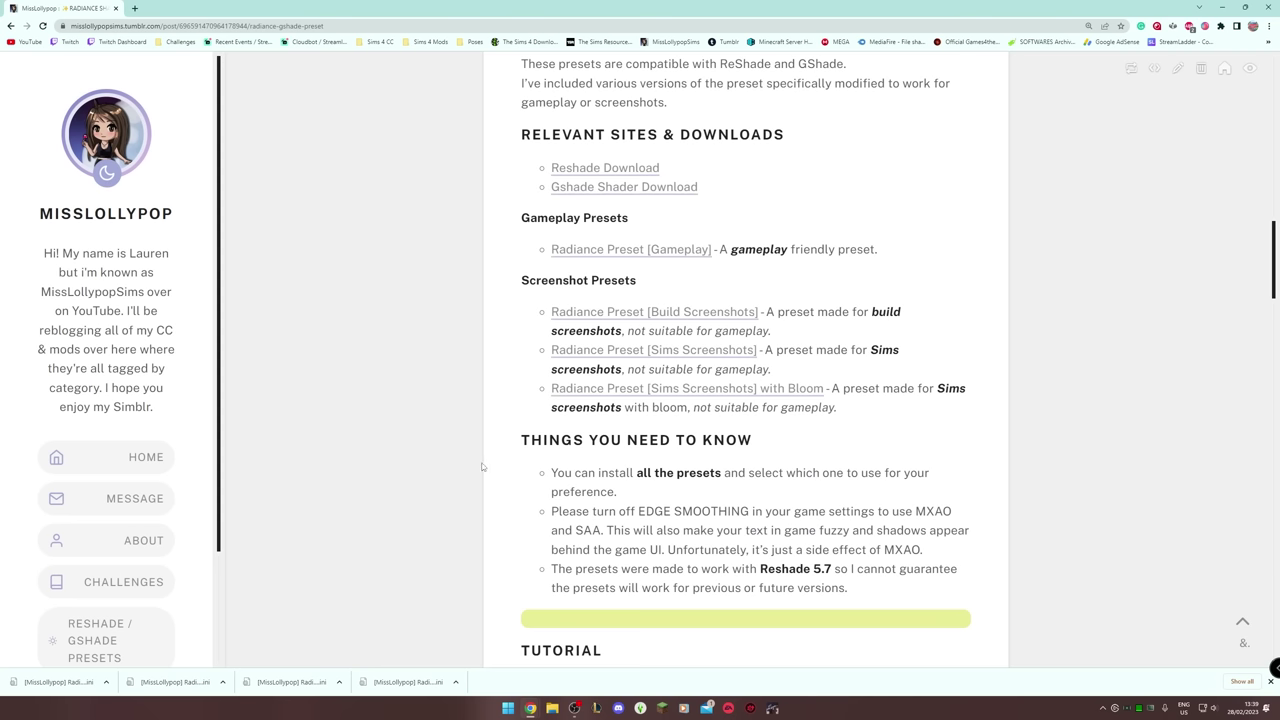
pyautogui.scroll(2, 496, 466)
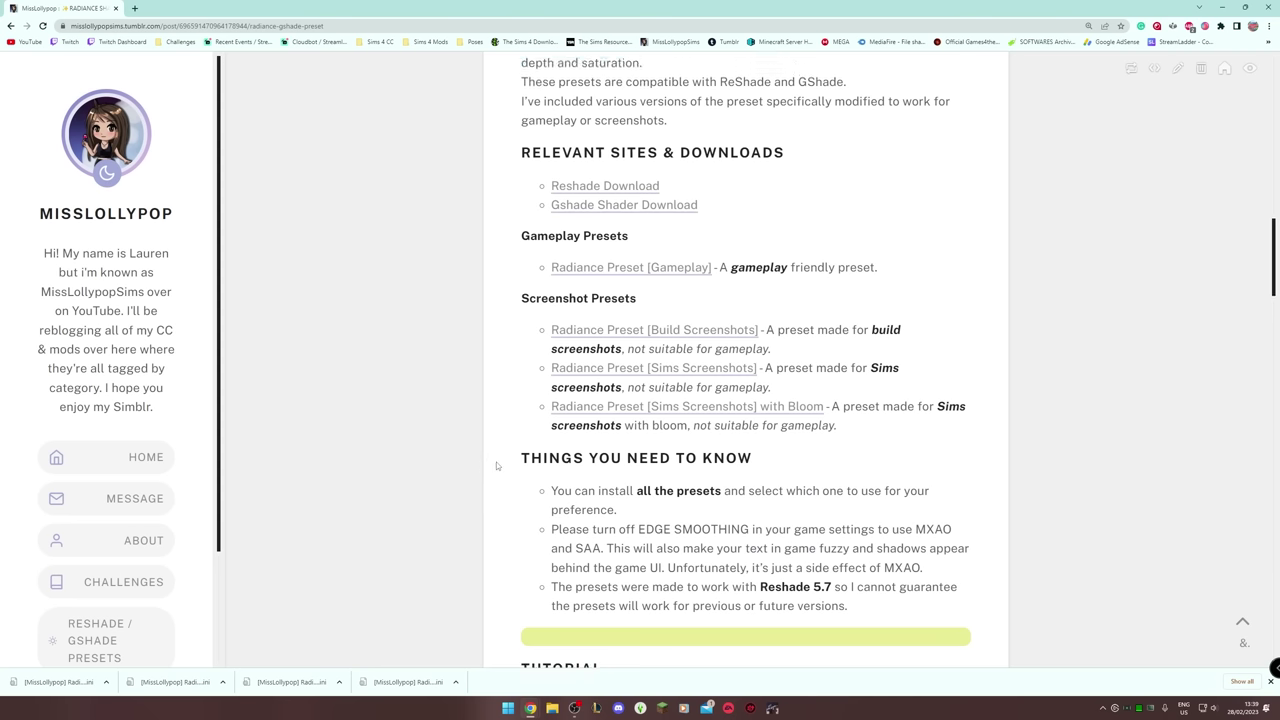
pyautogui.scroll(2, 496, 466)
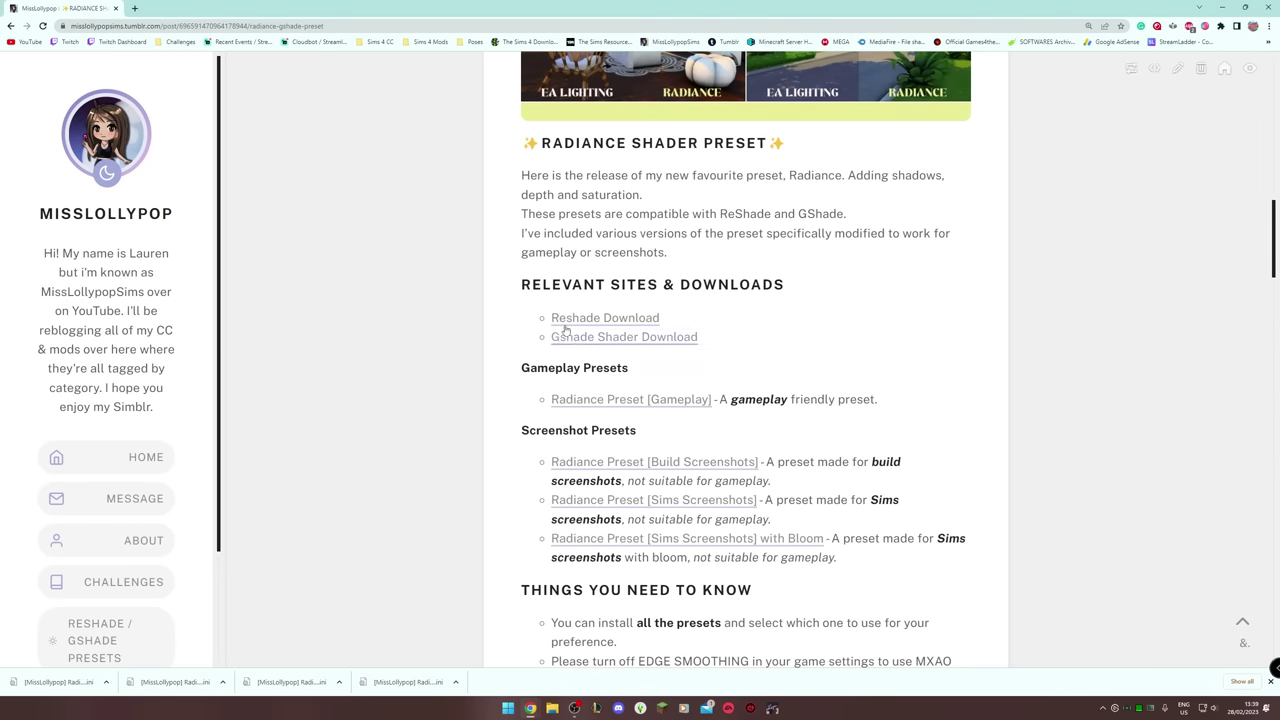
# Step: Download ReShade 5.7.0 with full add-on support from reshade.me, dismissing the singleplayer-only warning
pyautogui.click(569, 321)
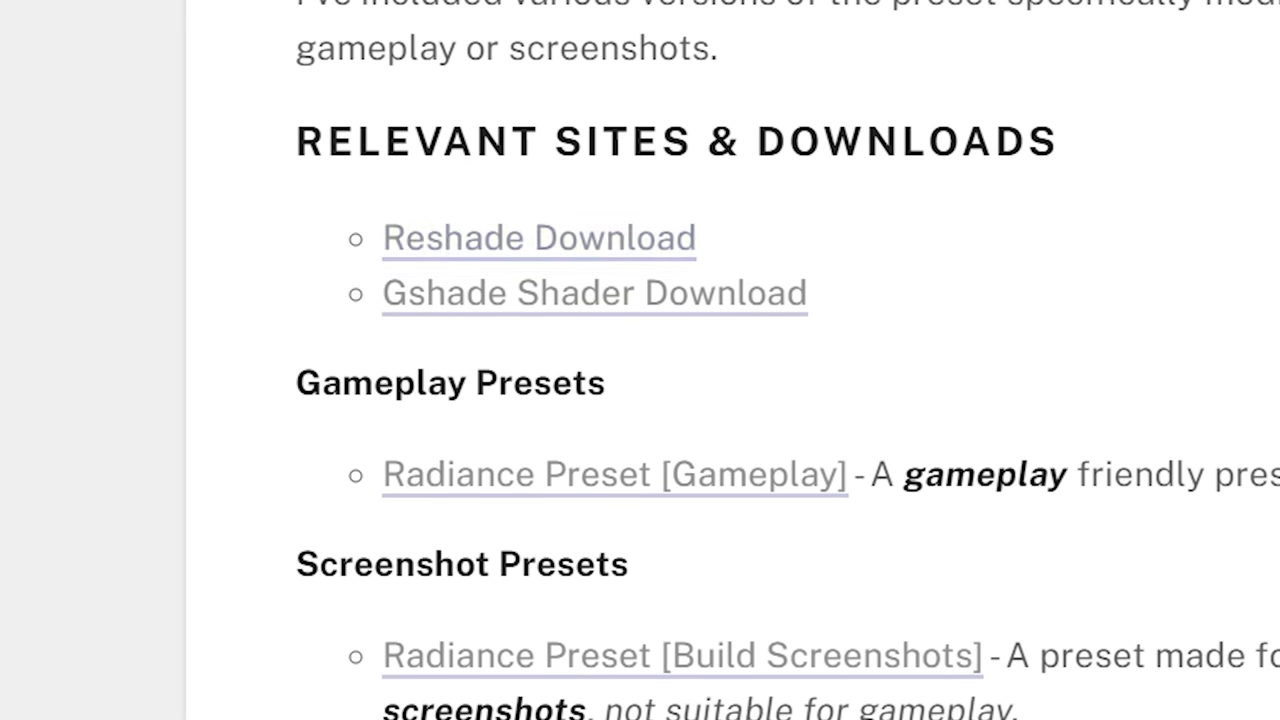
pyautogui.rightClick(543, 251)
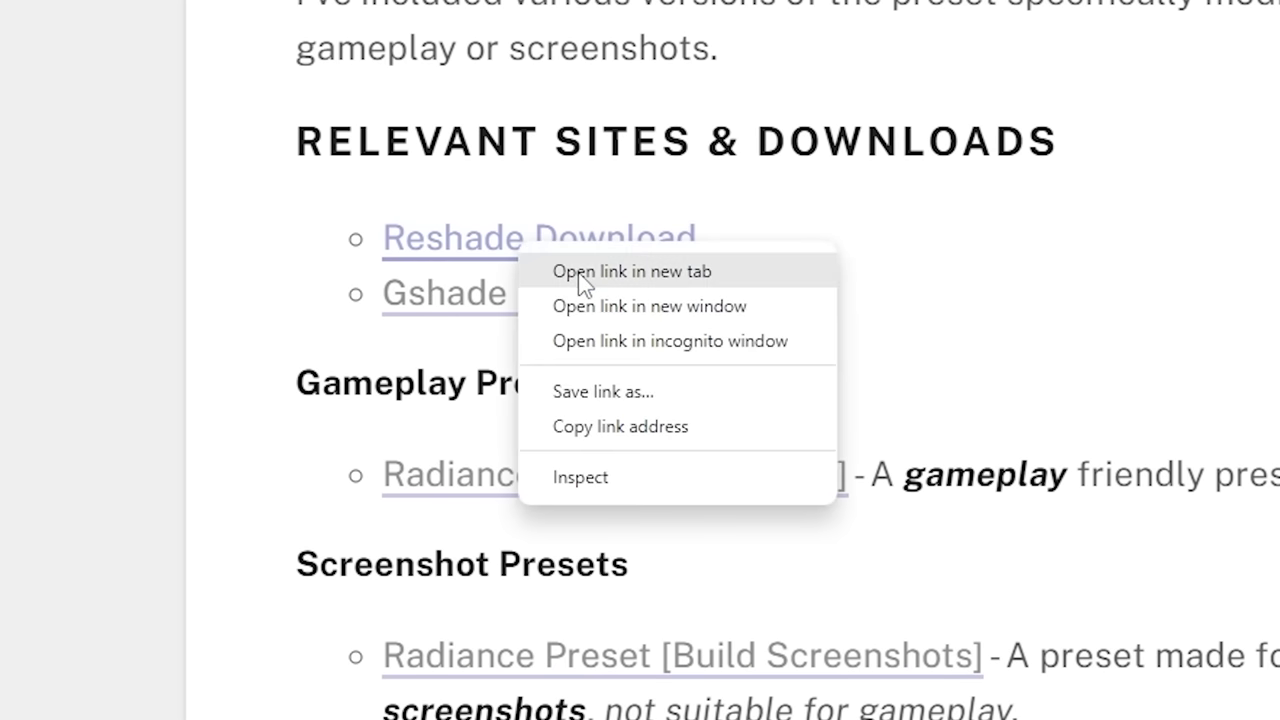
pyautogui.click(580, 272)
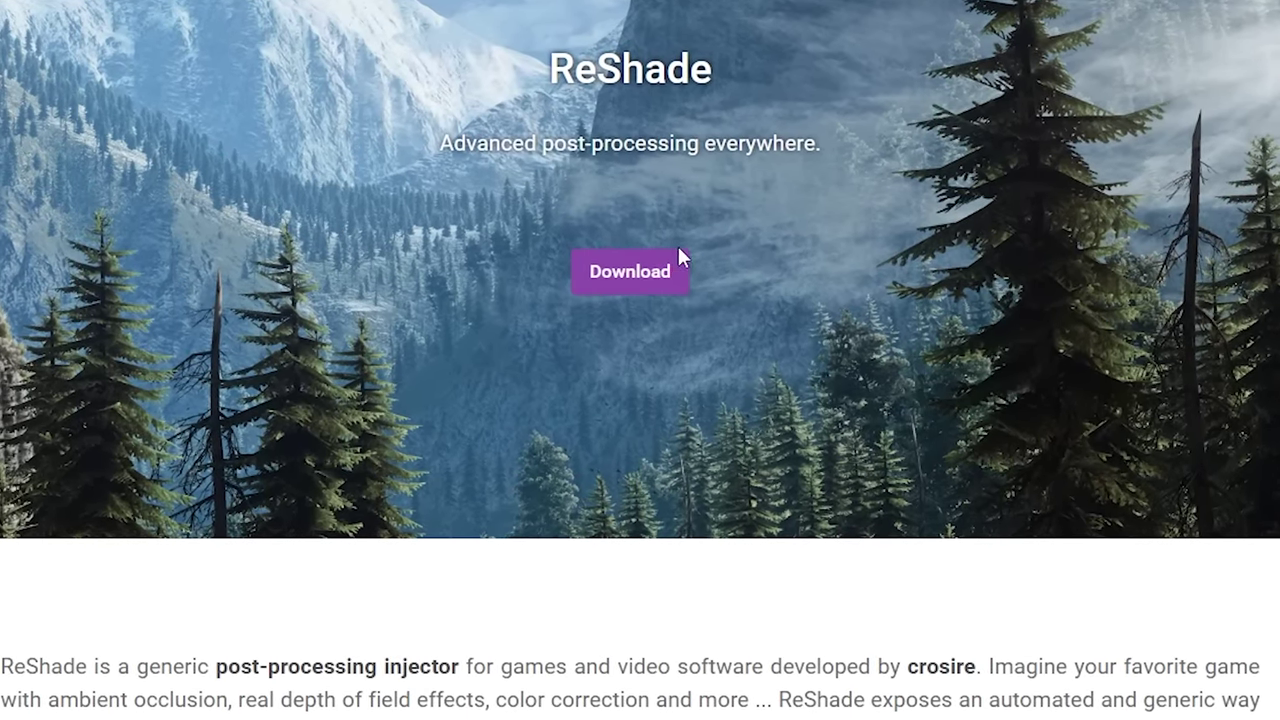
pyautogui.click(614, 284)
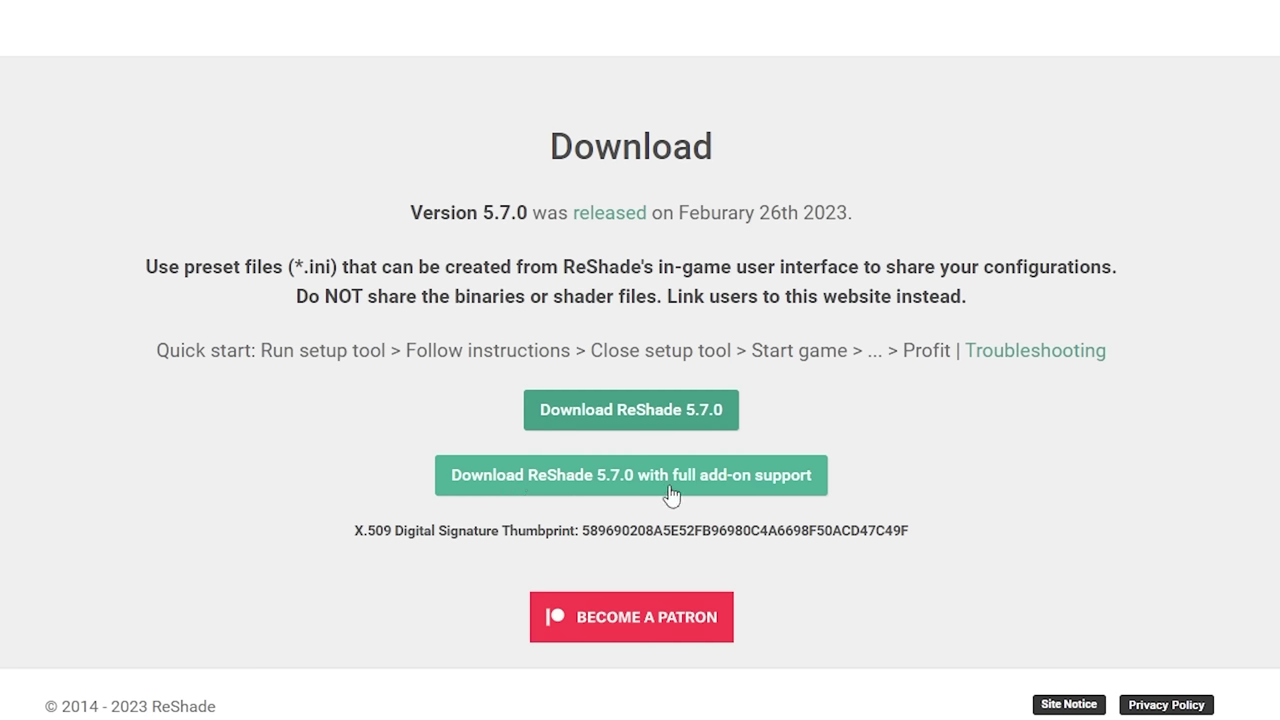
pyautogui.click(712, 476)
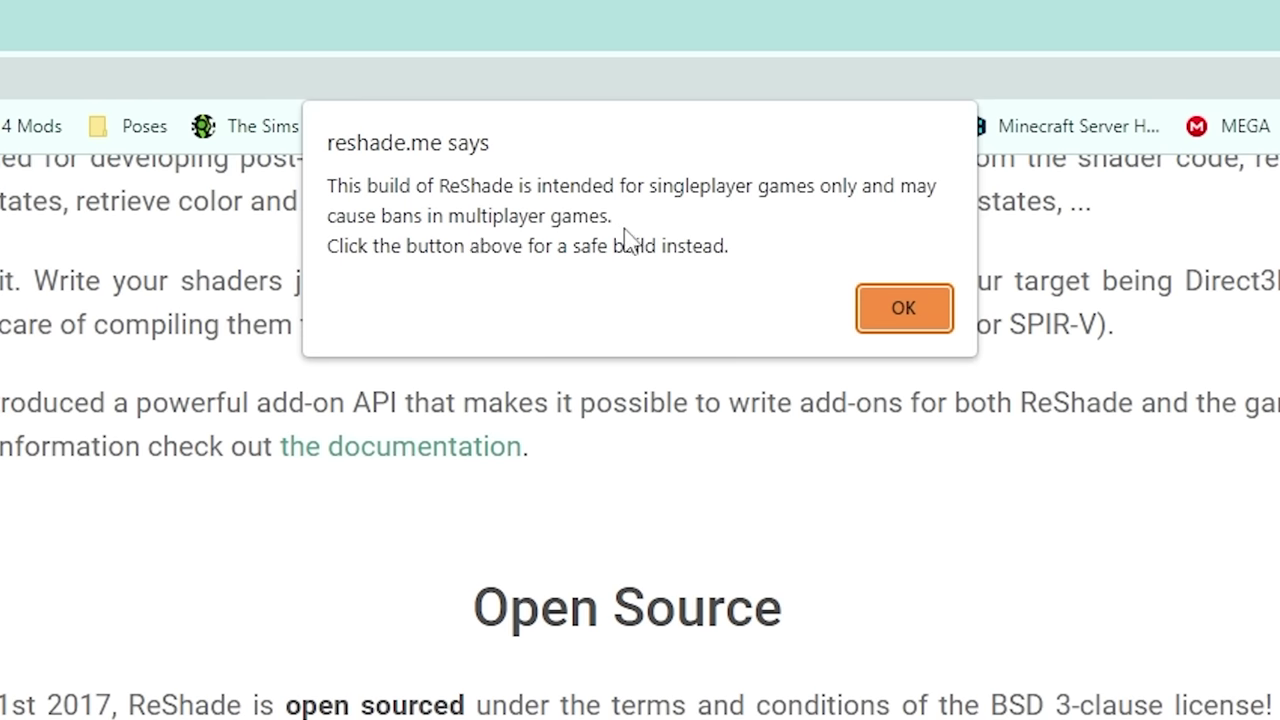
pyautogui.click(904, 310)
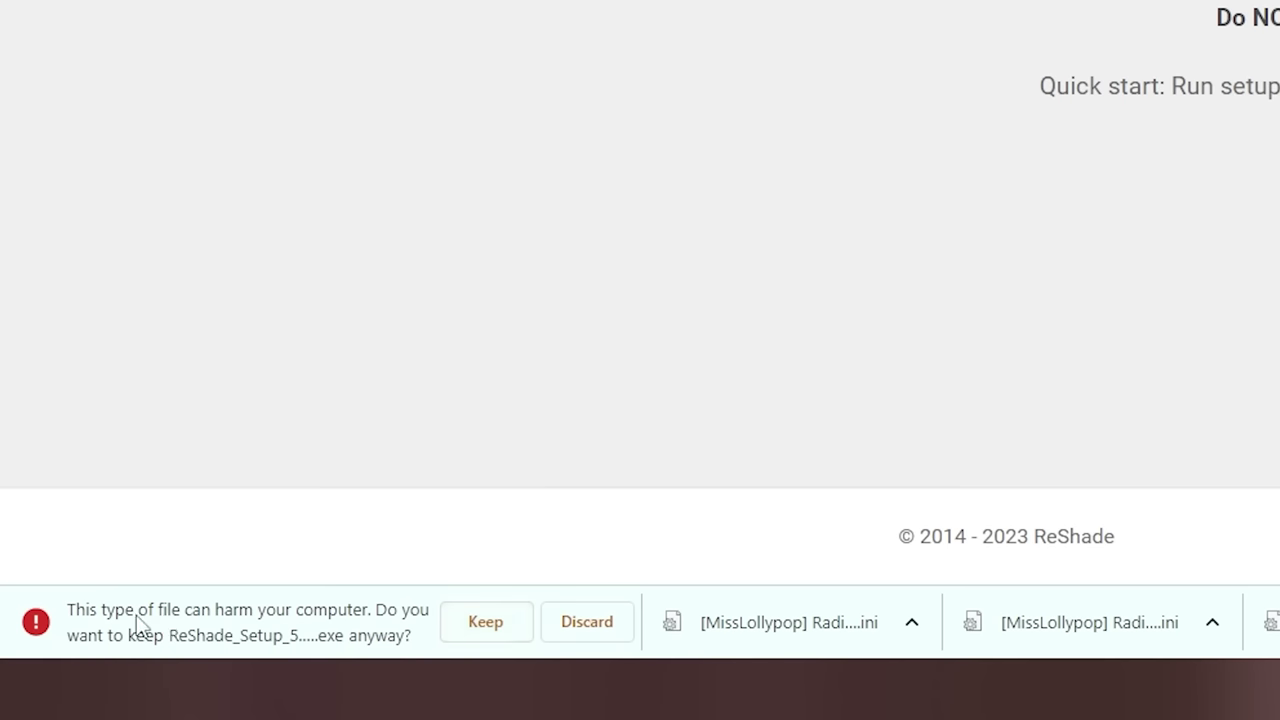
# Step: Keep the ReShade download, run ReShade_Setup_5.7.0_Addon.exe from Downloads and acknowledge the warning
pyautogui.click(471, 628)
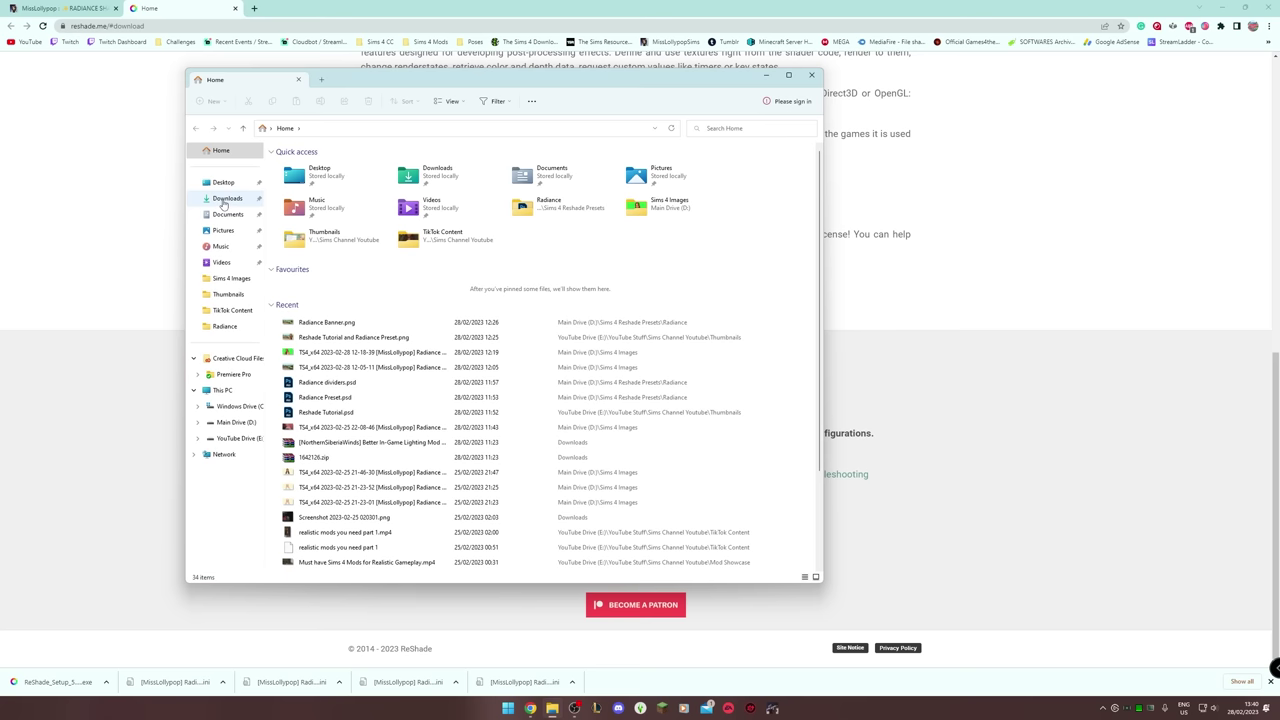
pyautogui.click(224, 199)
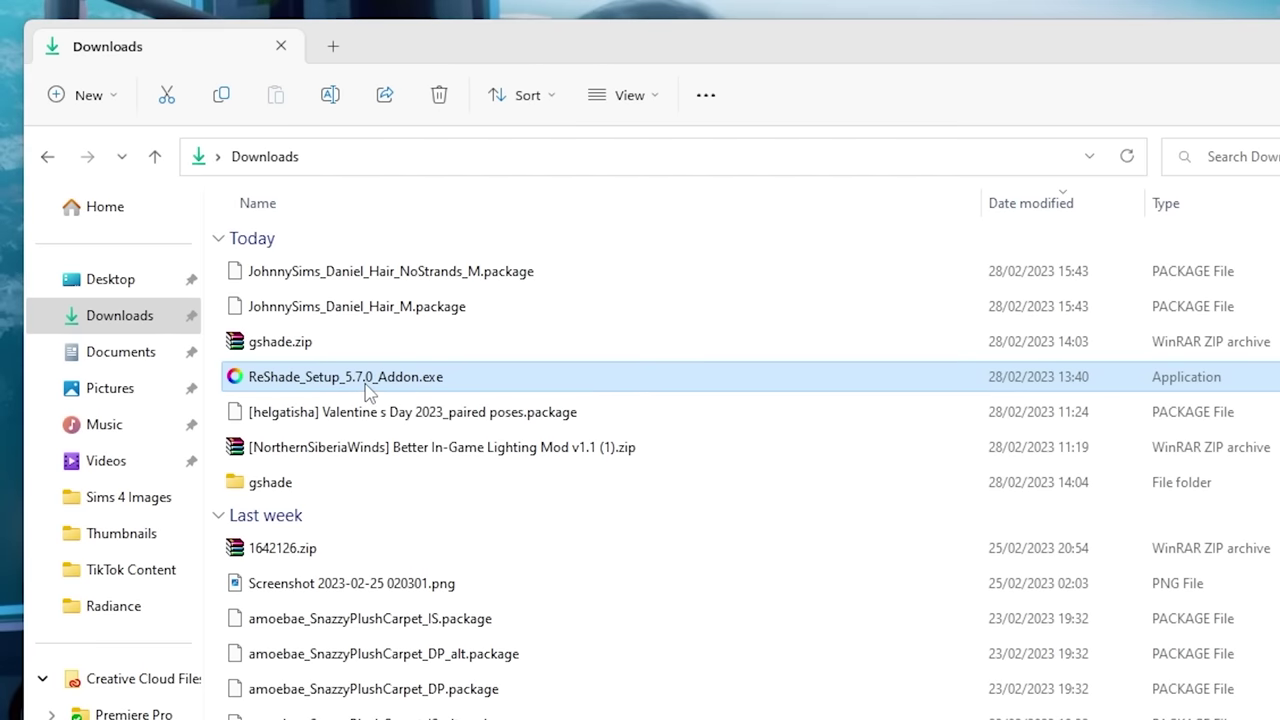
pyautogui.doubleClick(368, 392)
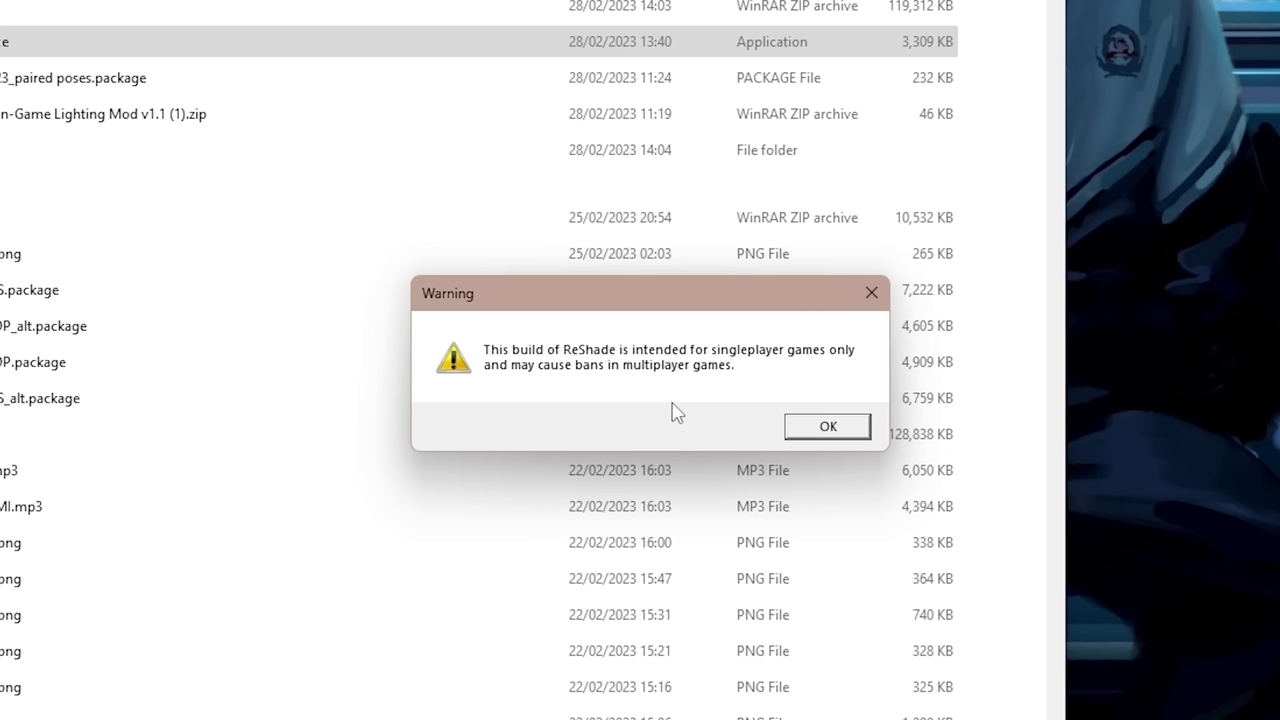
pyautogui.click(826, 426)
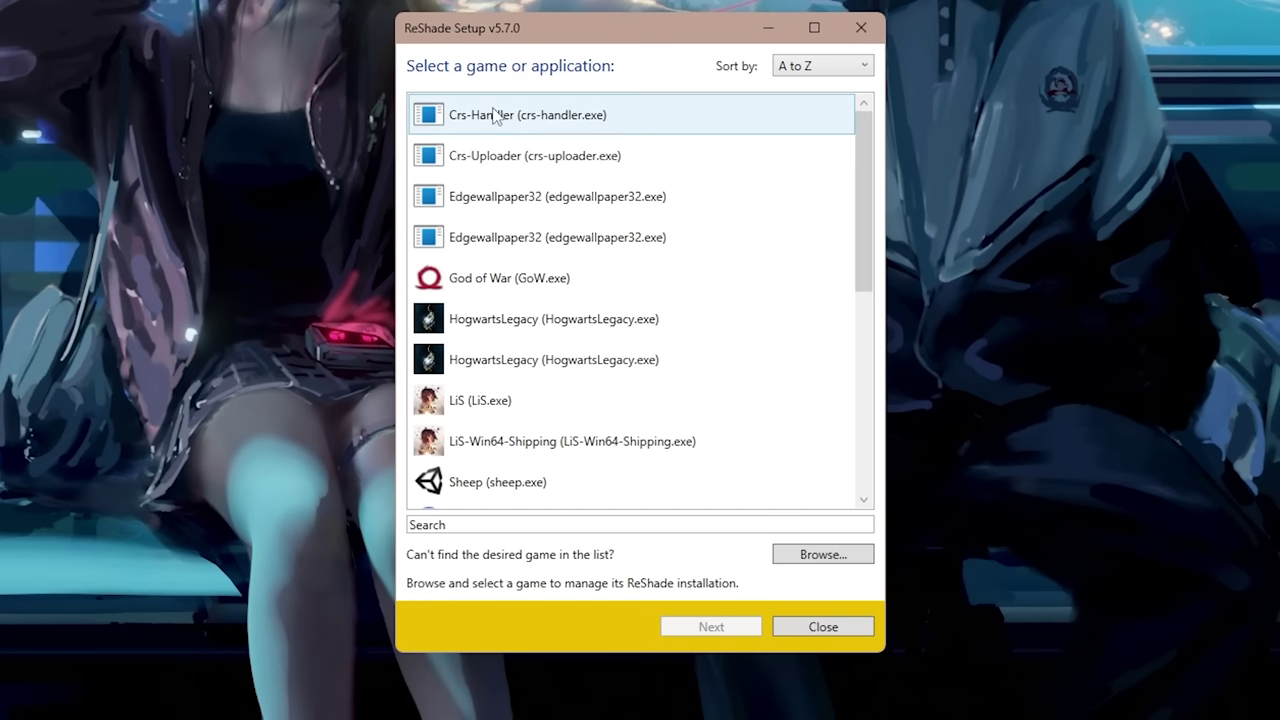
# Step: Scroll through the ReShade Setup game list
pyautogui.moveTo(859, 117); pyautogui.dragTo(864, 407)
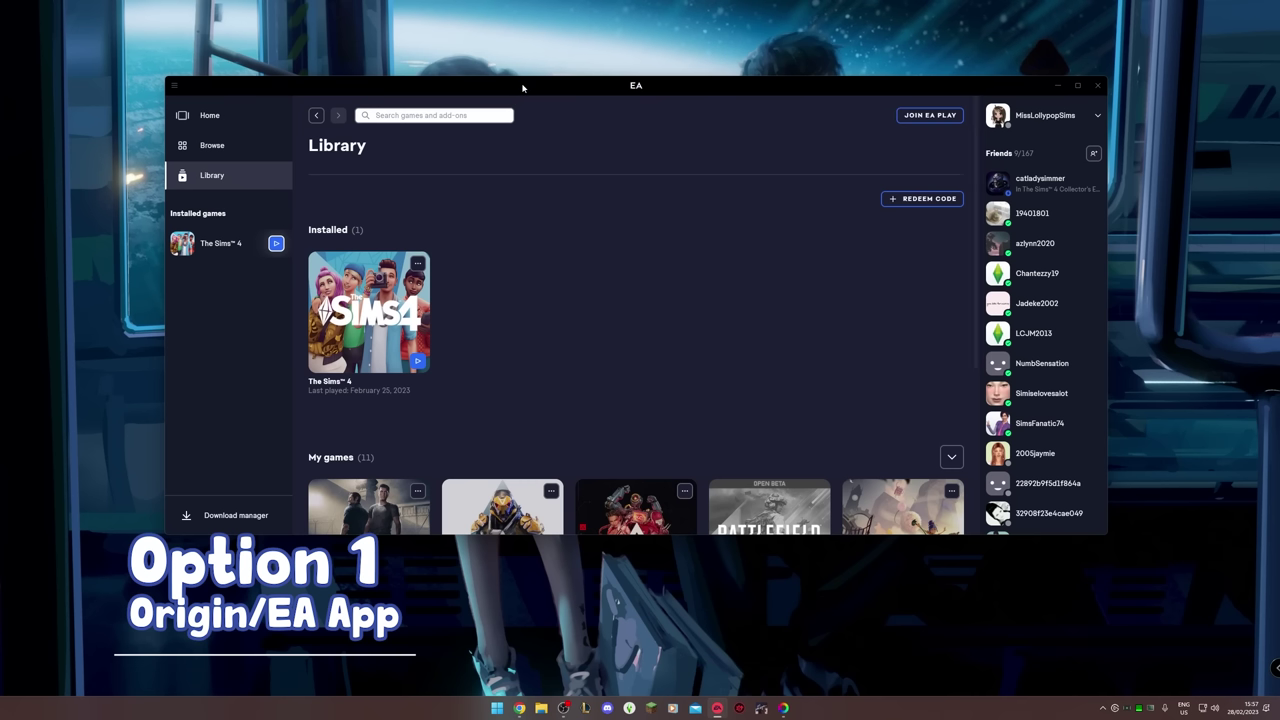
pyautogui.moveTo(520, 91); pyautogui.dragTo(513, 100)
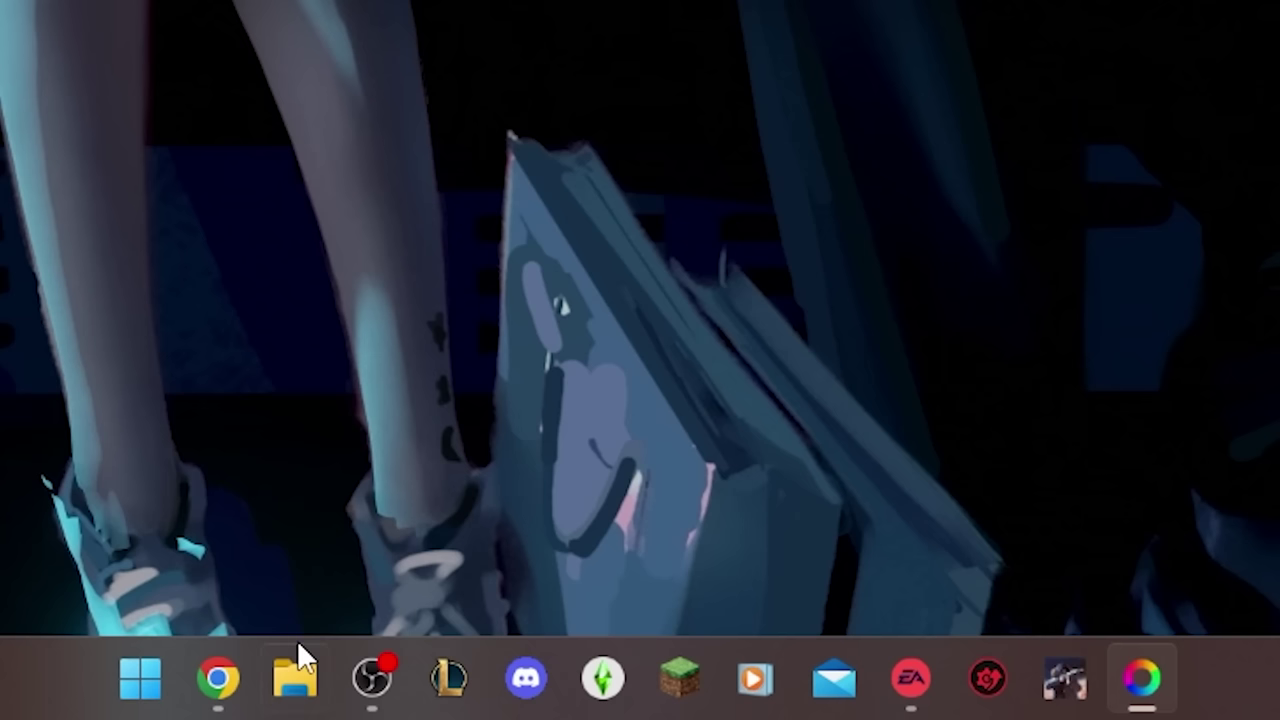
# Step: Browse to C:\Program Files (x86)\Origin Games\The Sims 4\Game in File Explorer
pyautogui.click(297, 684)
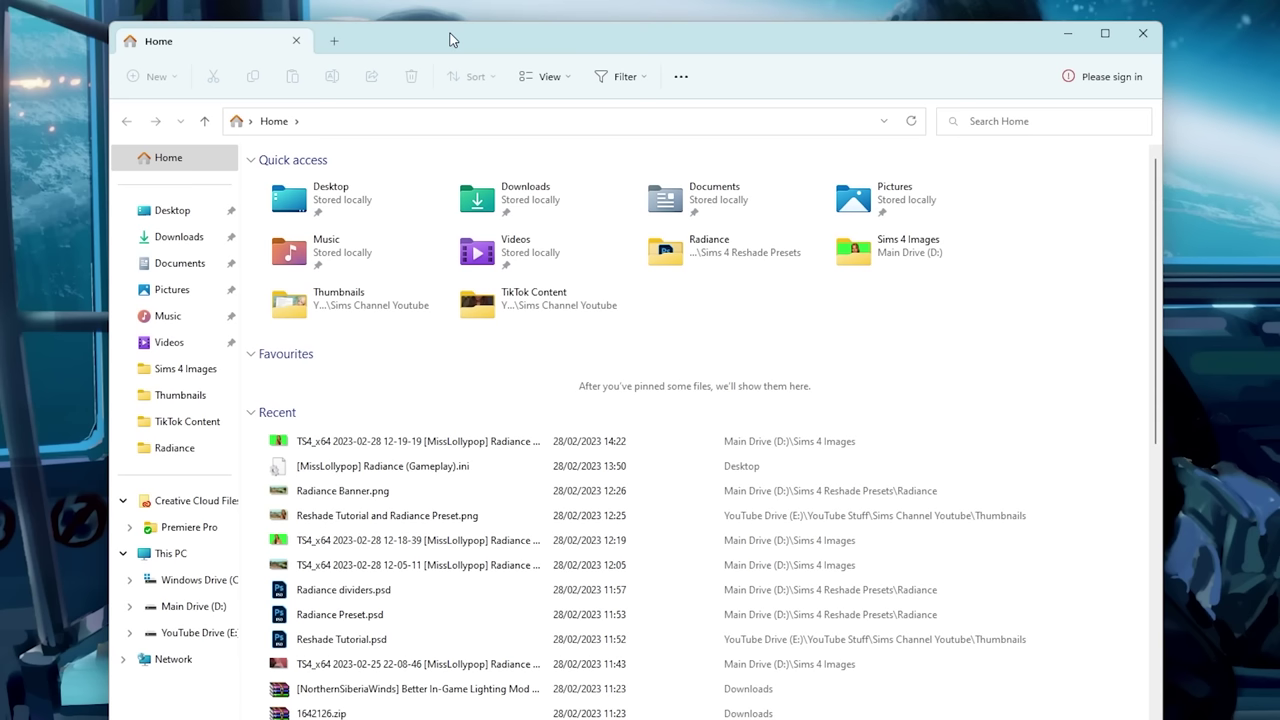
pyautogui.click(174, 558)
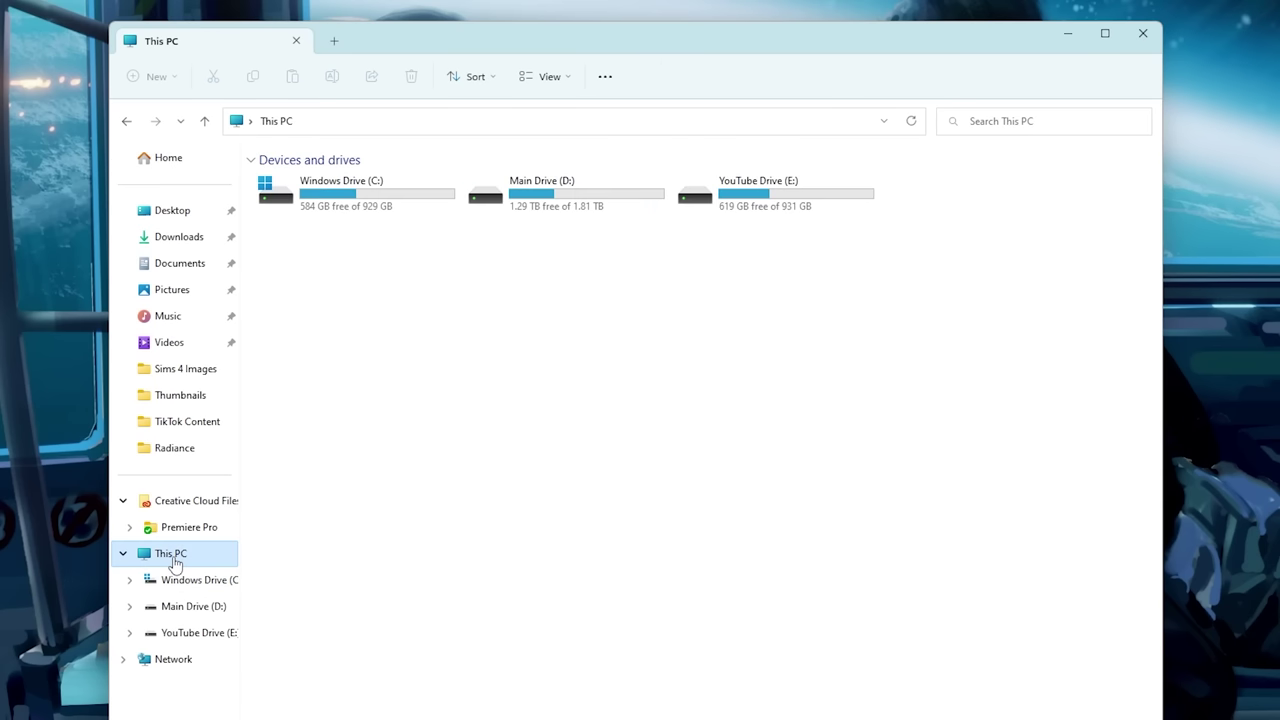
pyautogui.moveTo(398, 203)
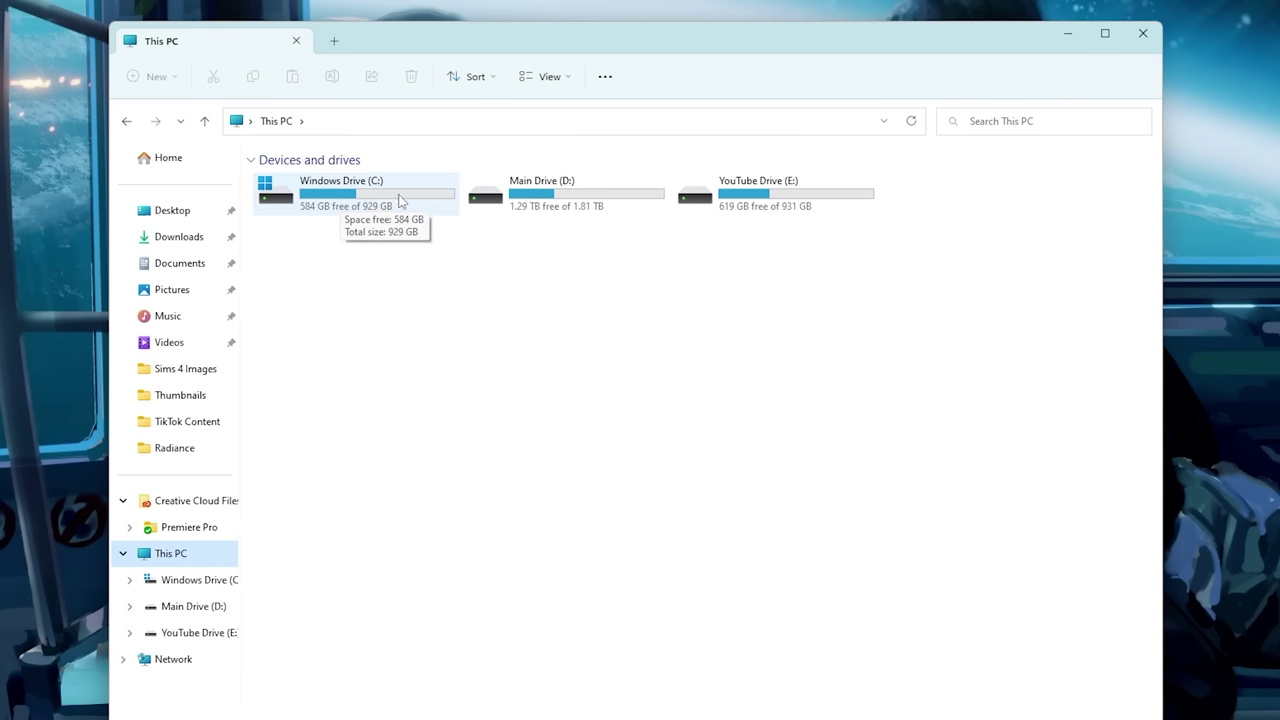
pyautogui.doubleClick(342, 203)
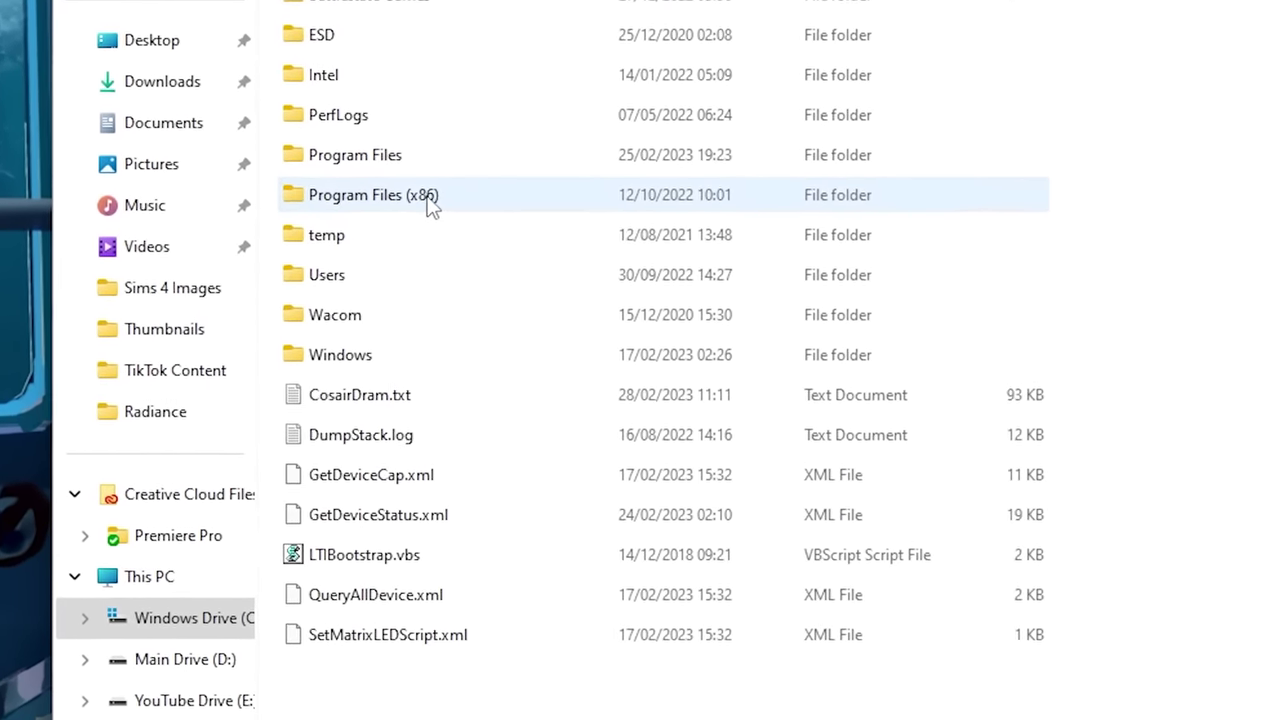
pyautogui.doubleClick(377, 252)
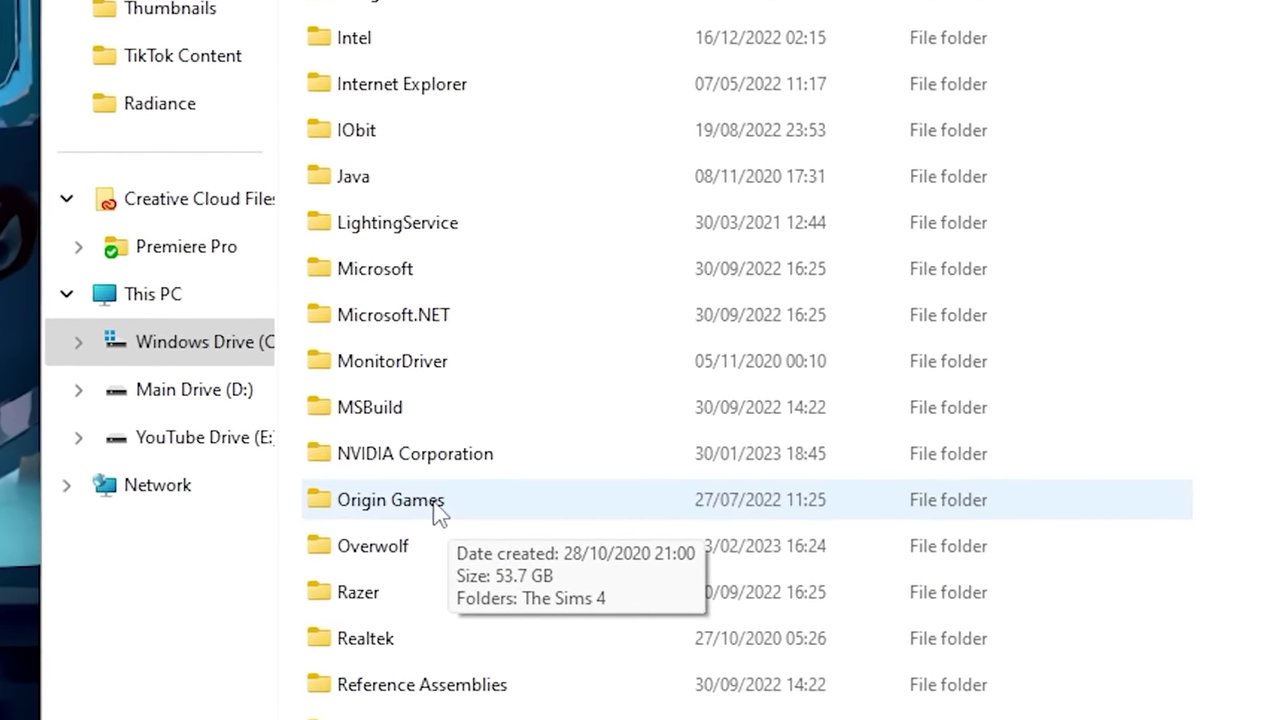
pyautogui.doubleClick(440, 508)
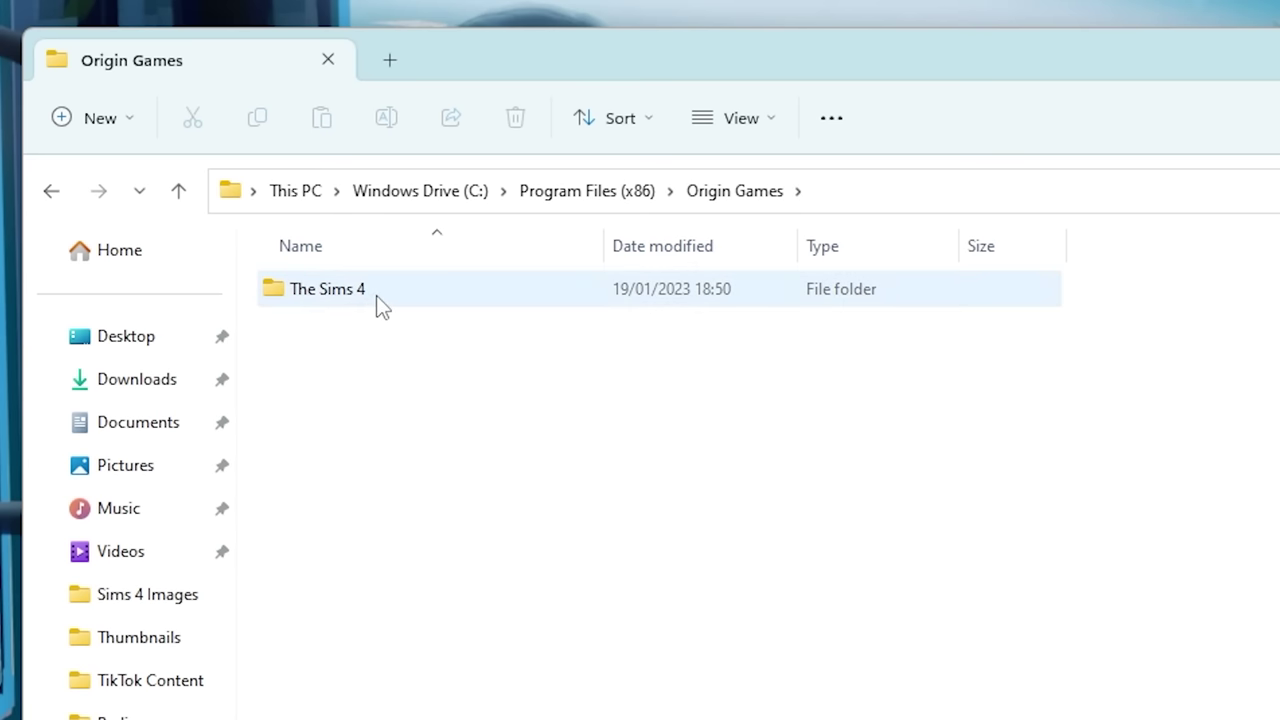
pyautogui.doubleClick(377, 306)
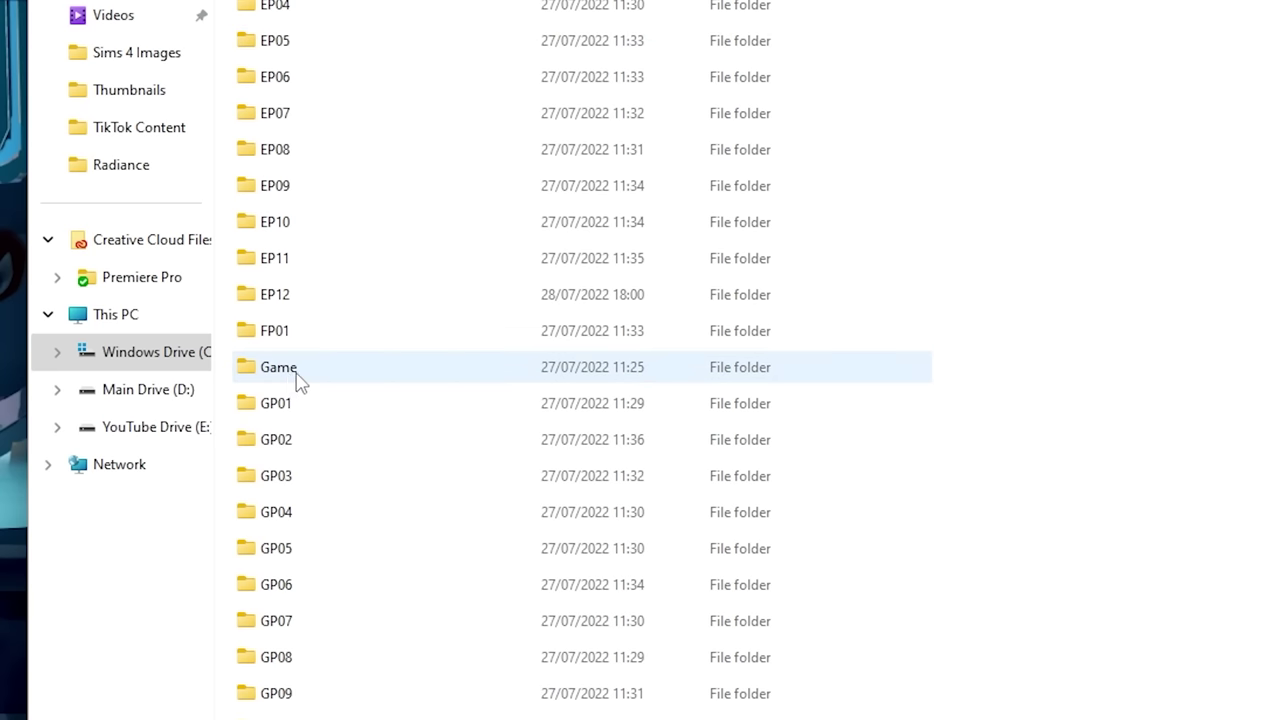
pyautogui.doubleClick(308, 378)
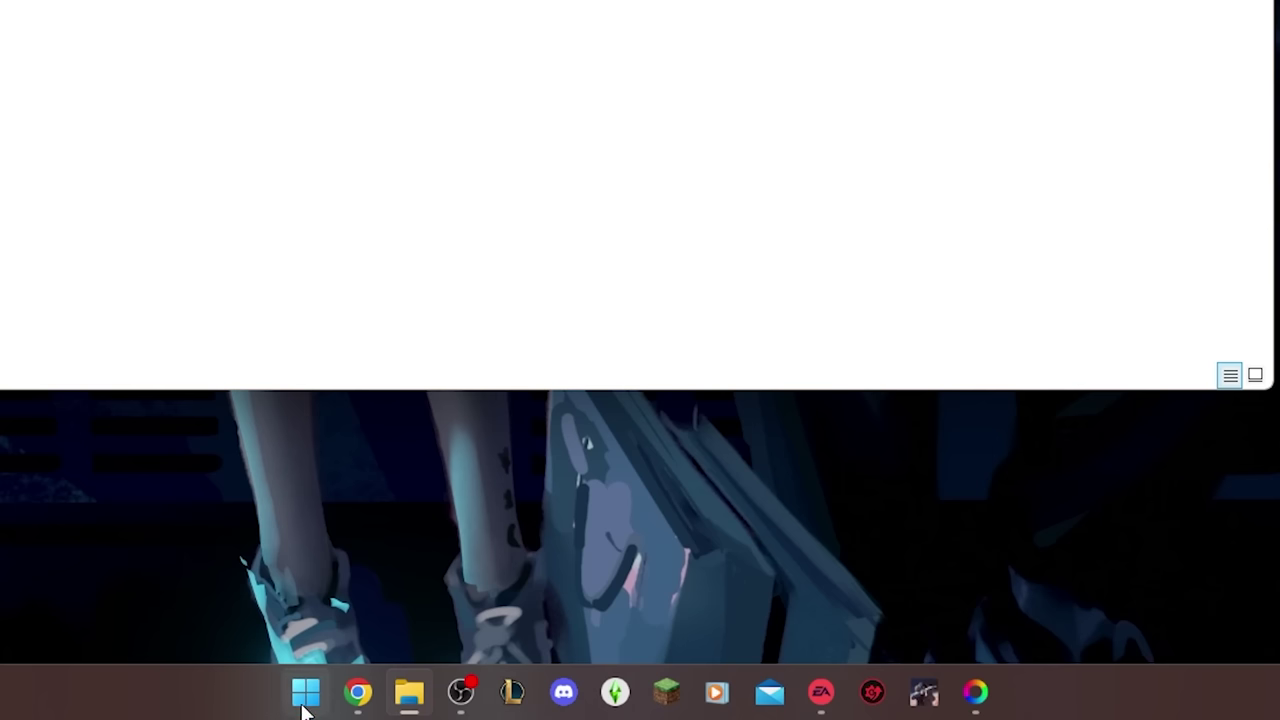
# Step: Search the Start menu for 'system information', fixing the typo
pyautogui.click(305, 692)
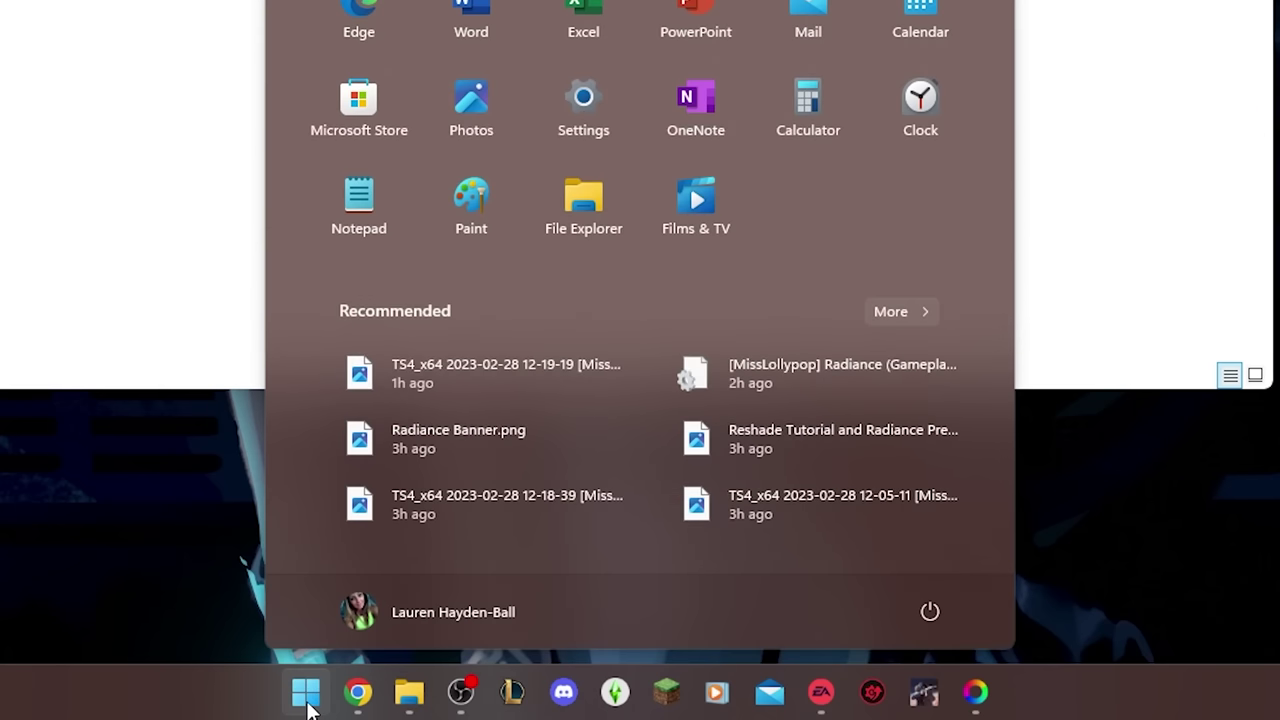
pyautogui.write('syst')
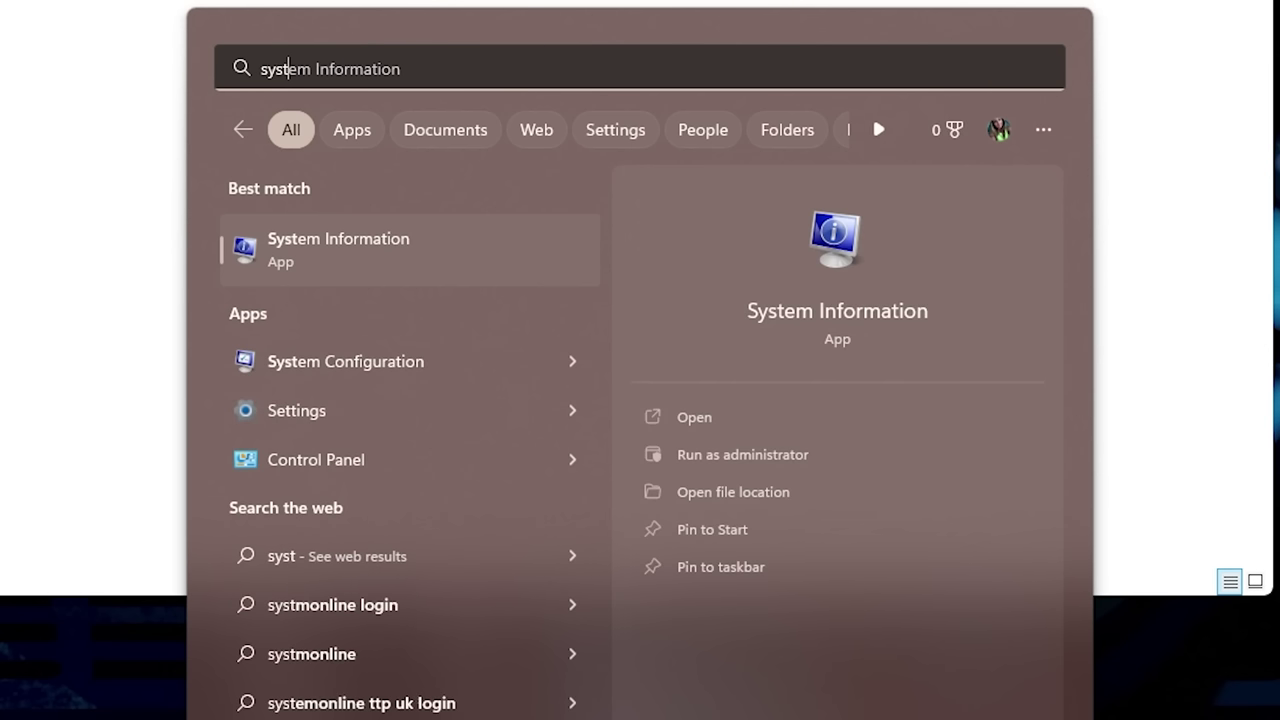
pyautogui.write('em infmra')
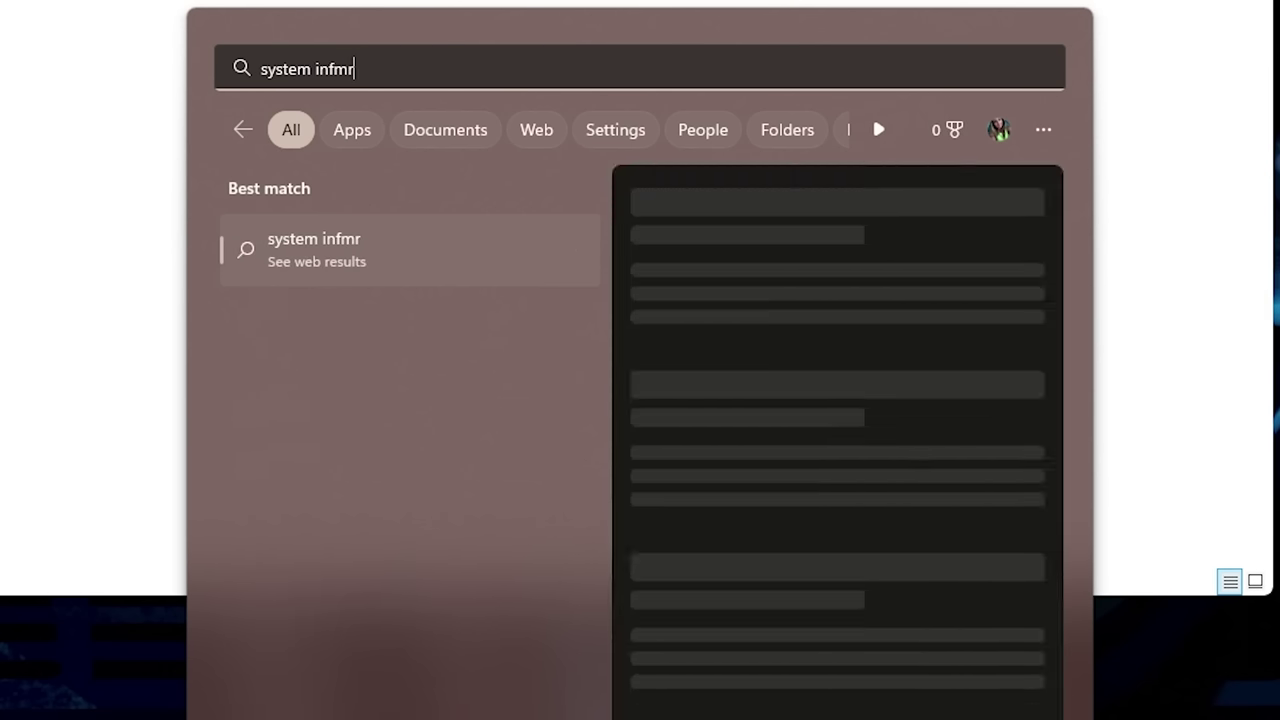
pyautogui.press('BackSpace')
pyautogui.press('BackSpace')
pyautogui.press('BackSpace')
pyautogui.write('ormation')
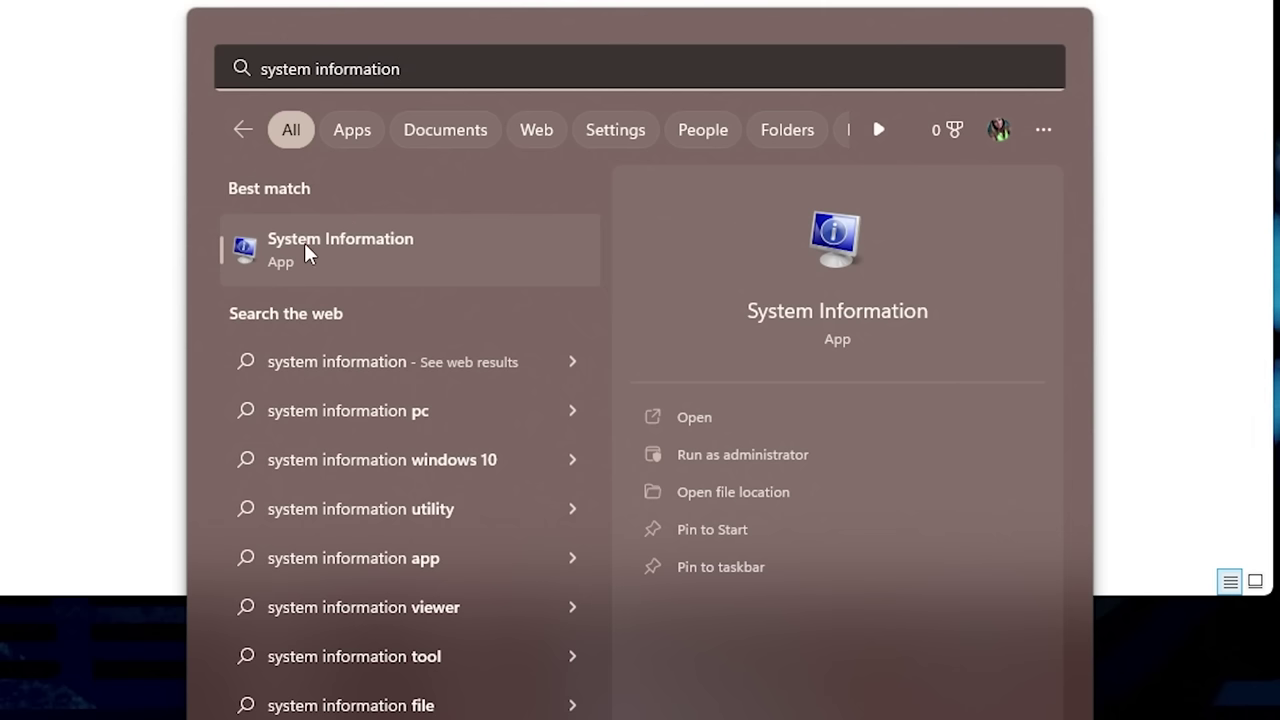